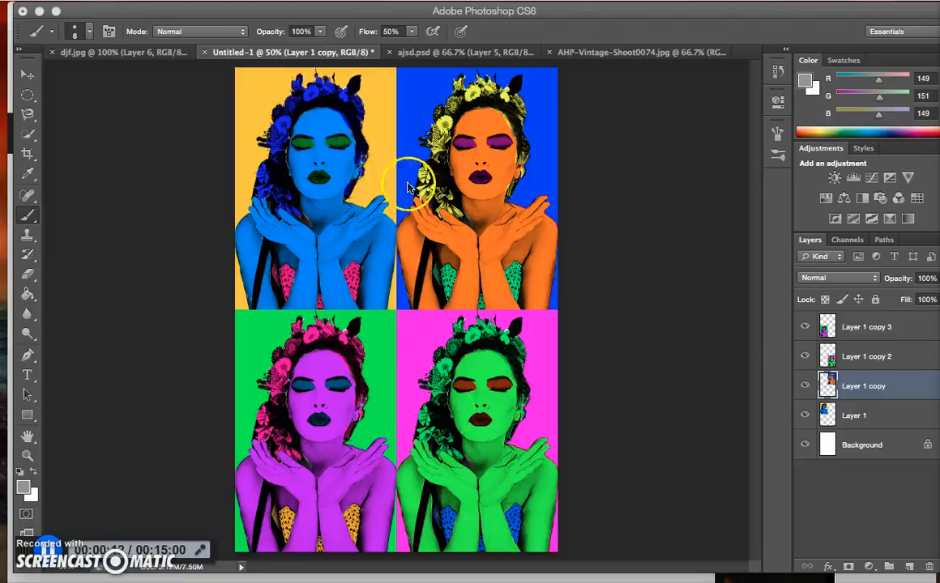
Look over the finished pop-art examples in djf.jpg and Untitled-1, and switch to AHP-Vintage-Shoot0074.jpg
left_click(134, 51)
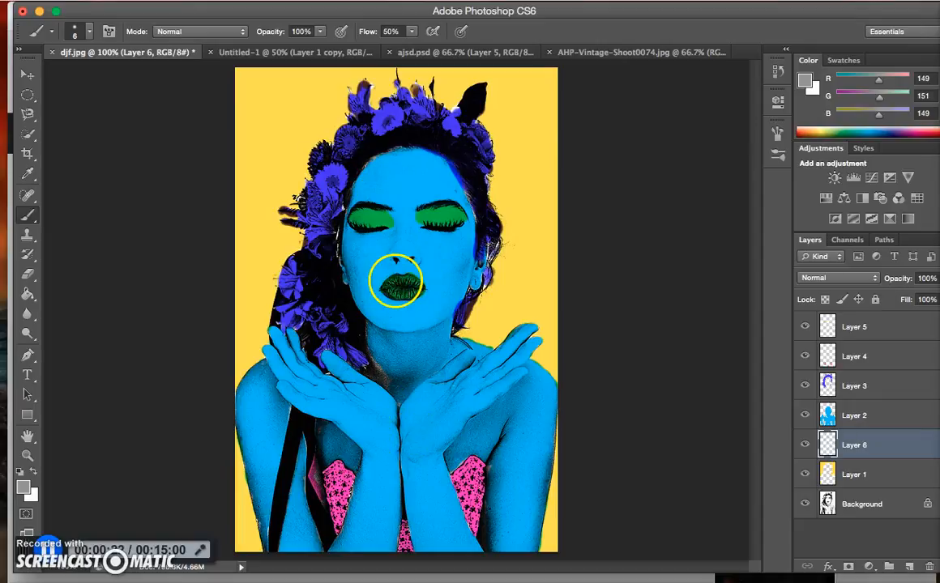
left_click(304, 51)
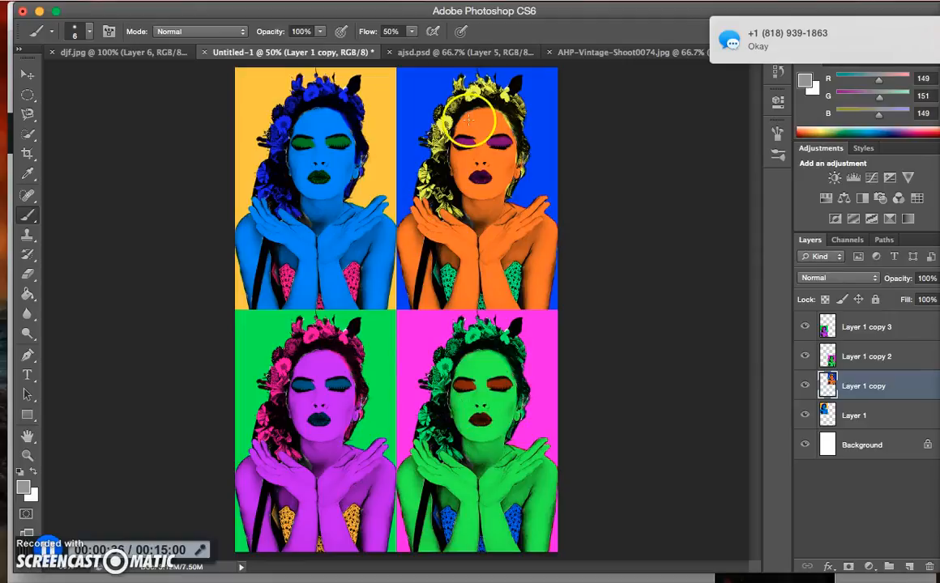
left_click(599, 53)
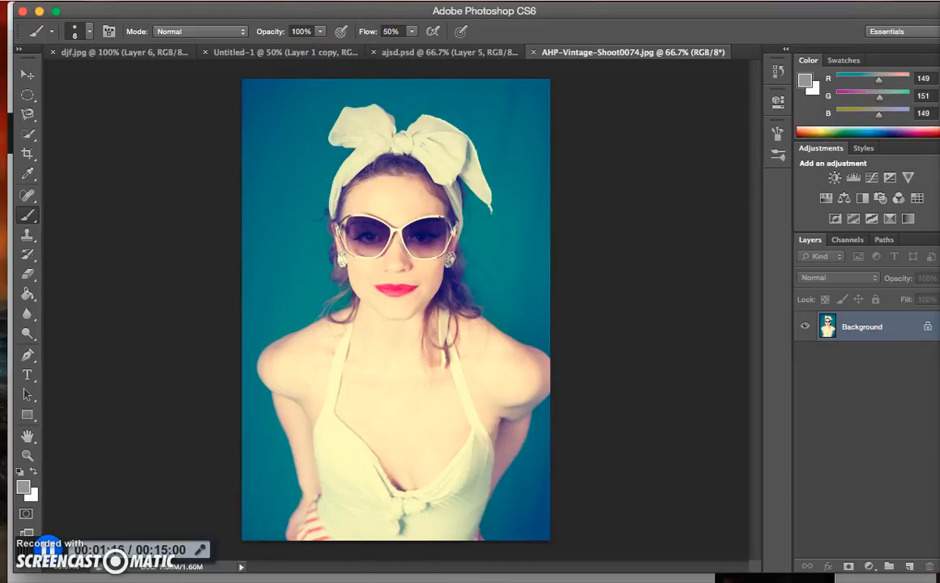
Desaturate the photo of the woman in sunglasses to make it black and white
left_click(185, 0)
mouse_move(249, 43)
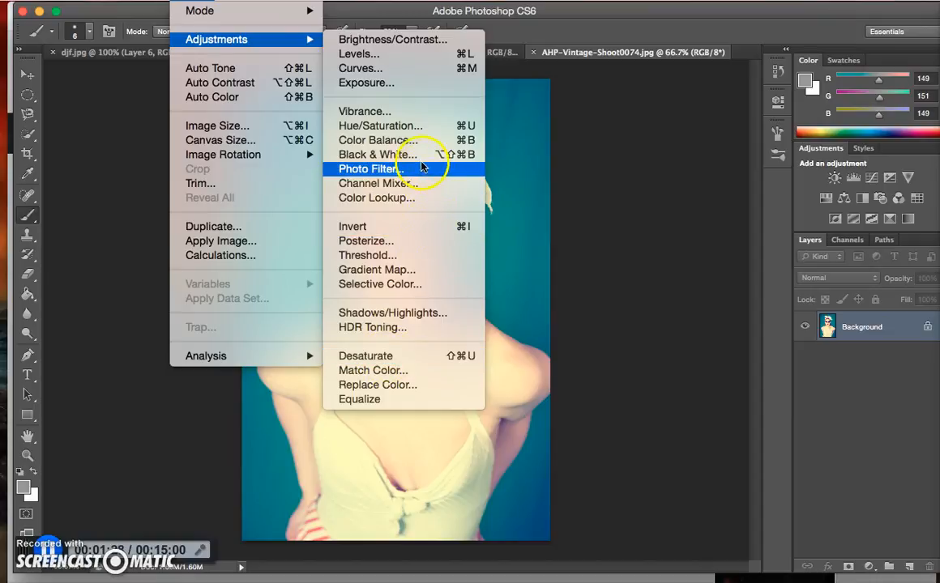
left_click(397, 356)
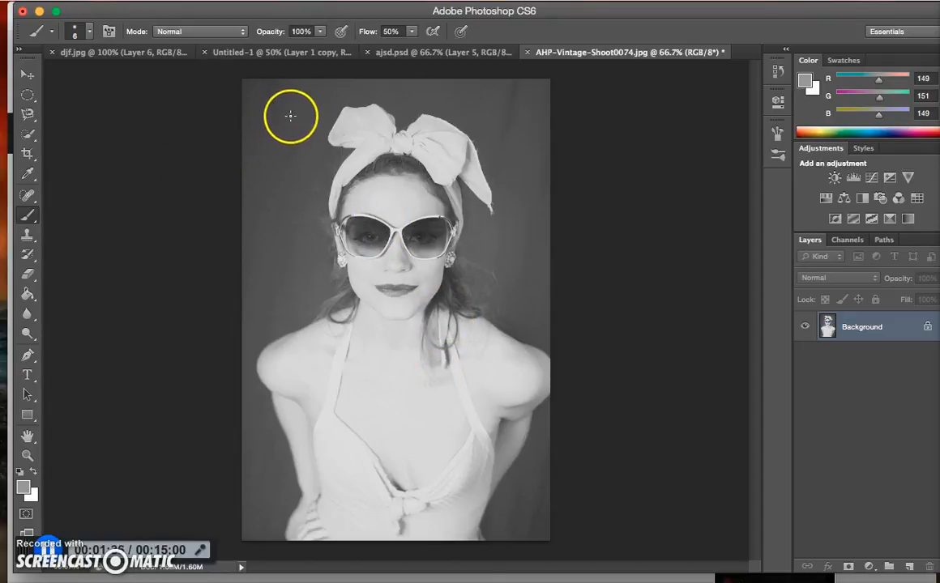
Select the woman's body, face and head bow with the Quick Selection tool
left_click(28, 133)
left_click(354, 221)
left_click_drag(286, 359, 304, 437)
mouse_move(309, 476)
left_mouse_down()
mouse_move(311, 513)
mouse_move(386, 497)
mouse_move(420, 497)
mouse_move(421, 505)
mouse_move(494, 460)
mouse_move(503, 405)
mouse_move(433, 266)
left_mouse_up()
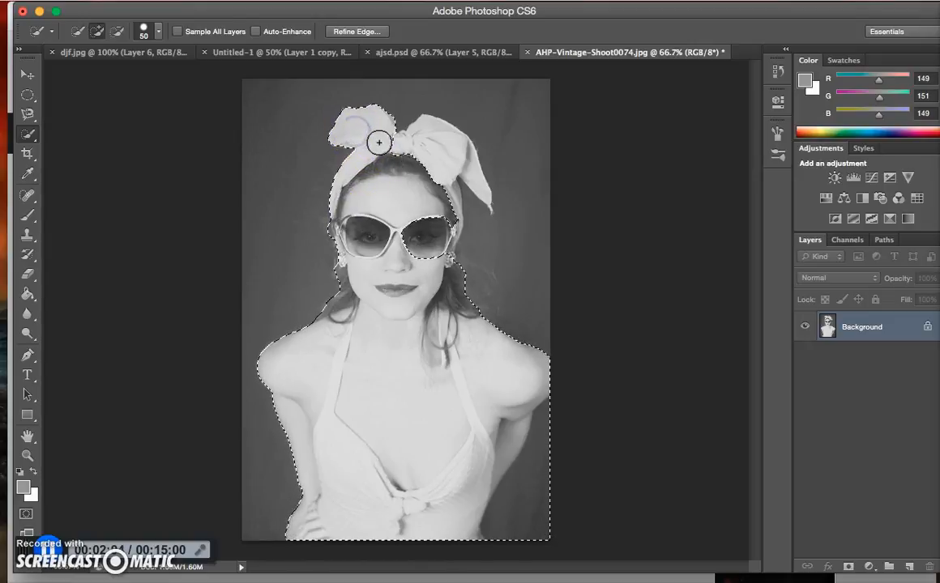
left_click_drag(417, 154, 429, 156)
left_click(408, 148)
mouse_move(400, 153)
left_mouse_down()
mouse_move(419, 153)
mouse_move(314, 98)
mouse_move(263, 134)
mouse_move(278, 273)
mouse_move(224, 371)
mouse_move(239, 388)
mouse_move(248, 467)
left_mouse_up()
Subtract the background areas beside the woman from the selection so that it follows her outline
key("alt")
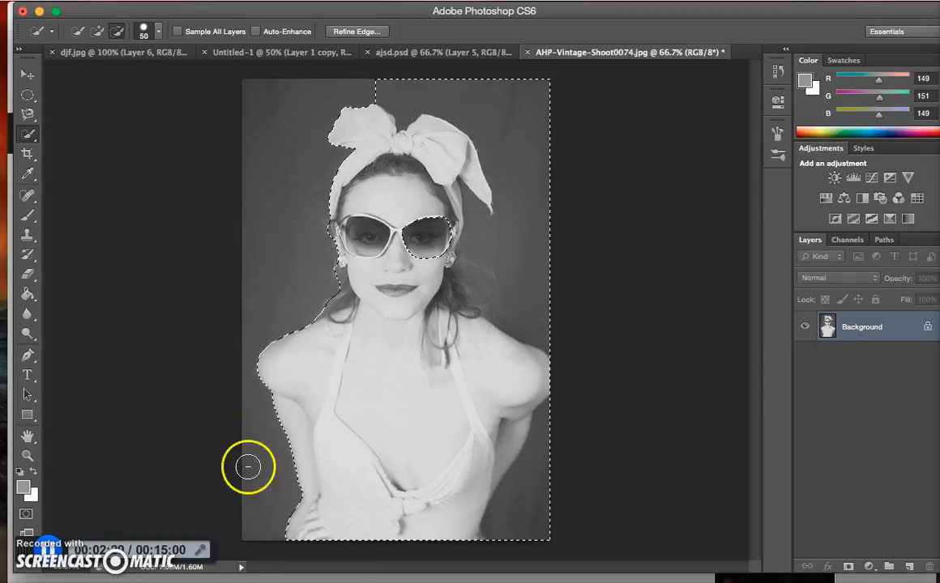
left_click_drag(531, 275, 528, 264)
left_click_drag(522, 171, 523, 138)
left_click_drag(534, 492, 536, 503)
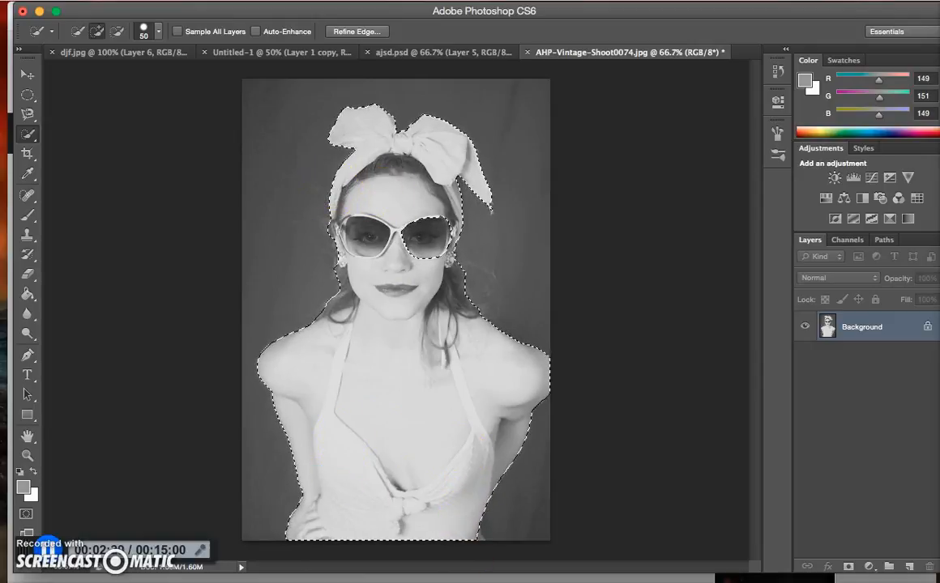
Invert the selection so that it covers the background instead of the woman
left_click(184, 1)
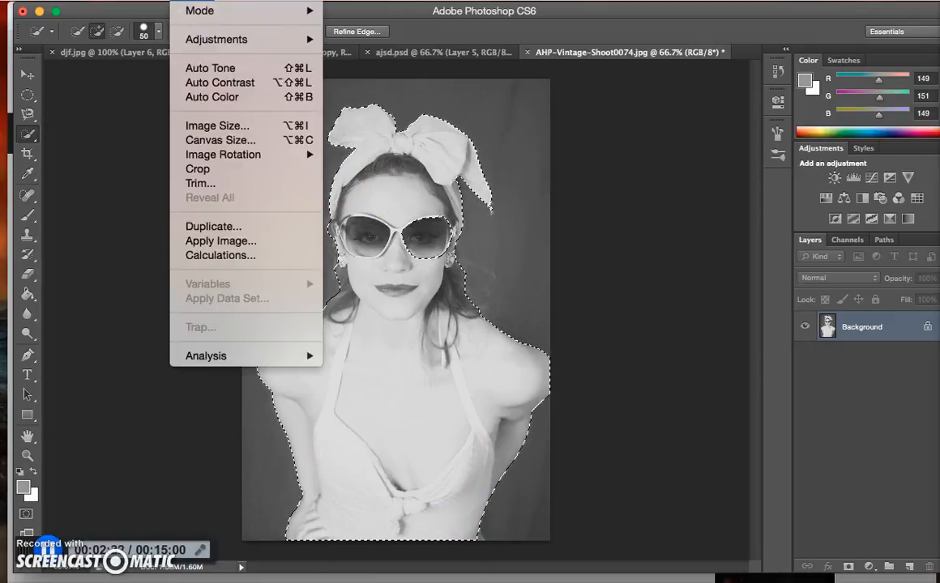
mouse_move(314, 1)
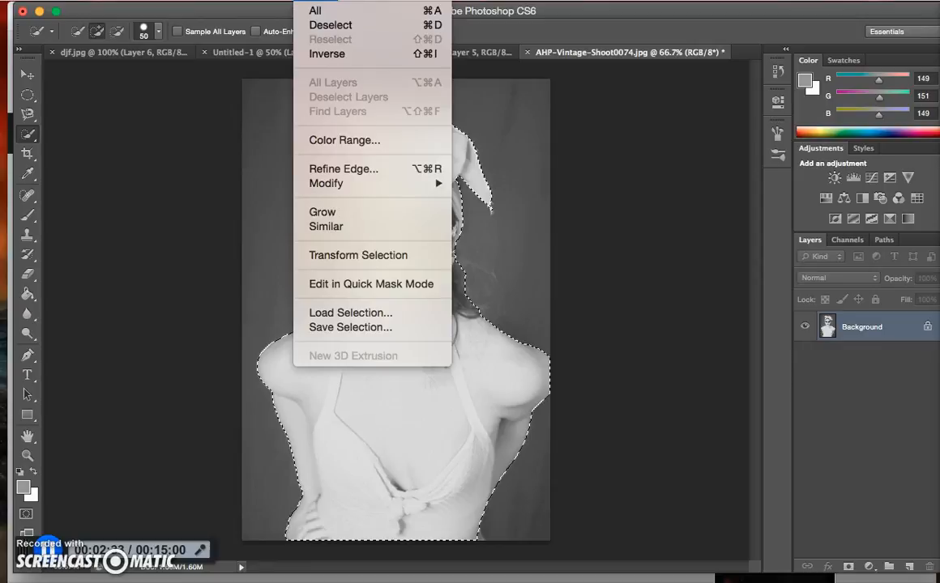
left_click(348, 55)
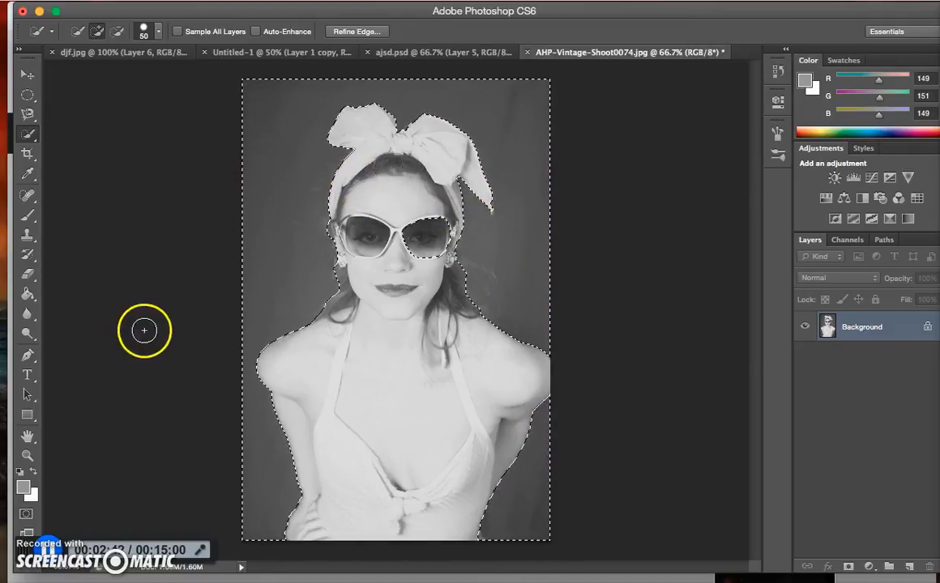
Make white the foreground colour and remove the sunglasses lens from the background selection
left_click(37, 473)
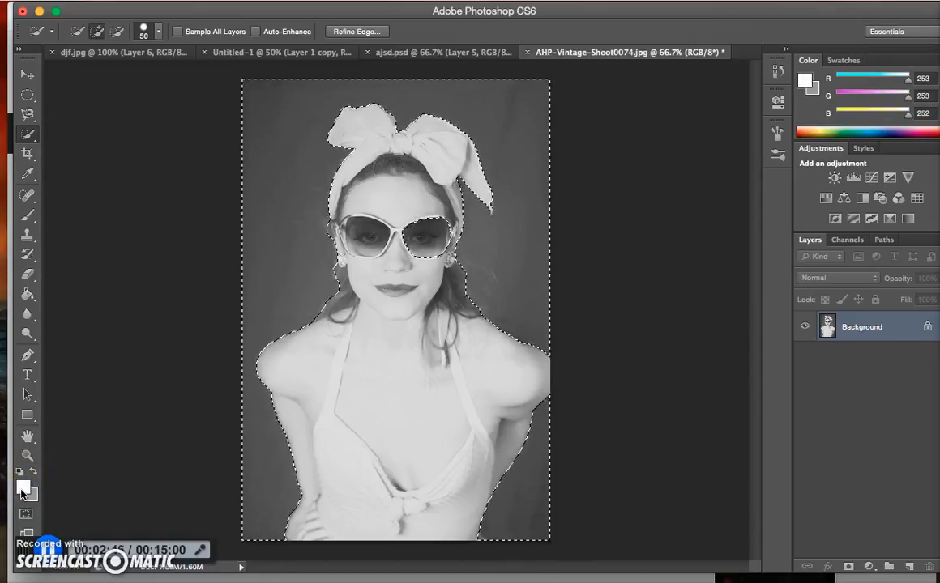
left_click(517, 267)
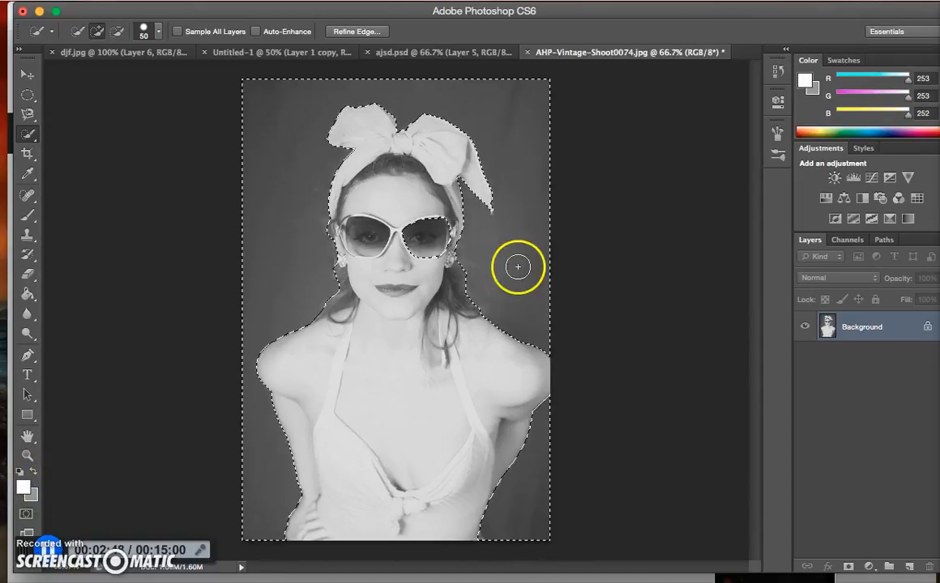
left_click(423, 243, "alt")
left_click(436, 232, "alt")
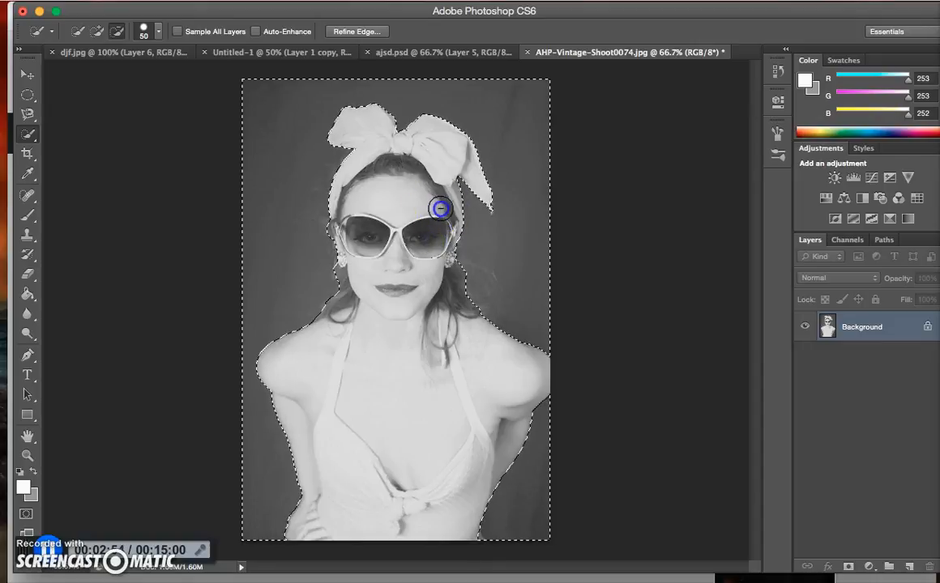
Fill the selected background with the white foreground colour and clear the selection
left_click(298, 315)
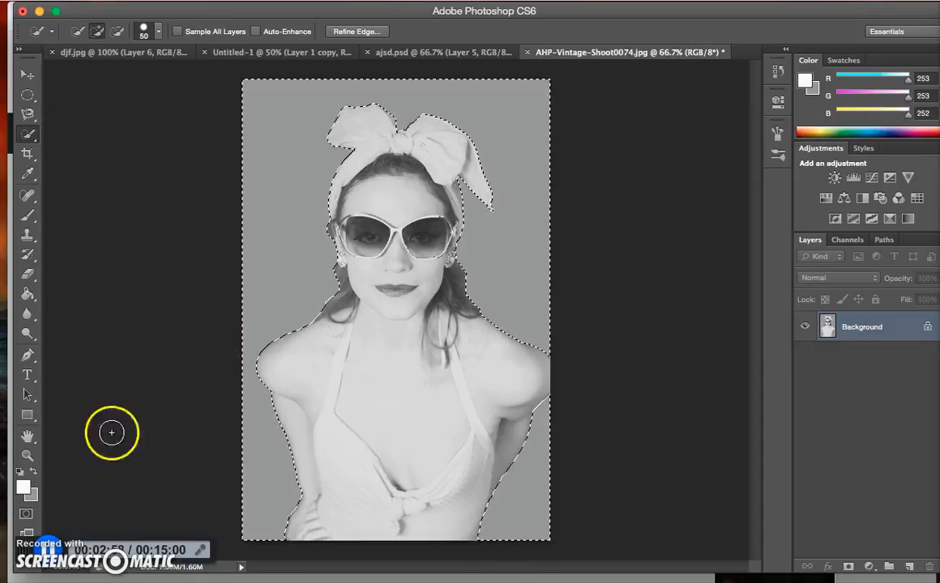
key("alt+BackSpace")
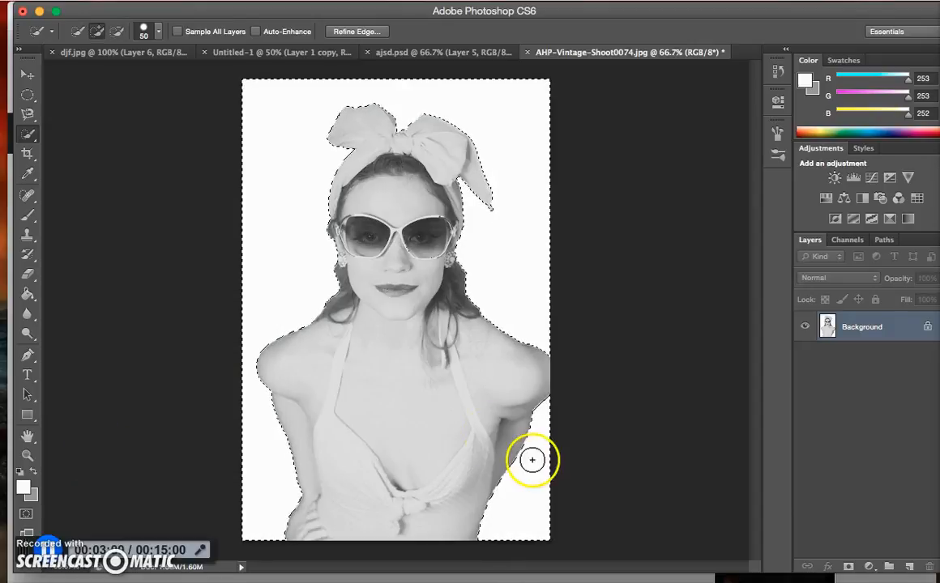
key("super+d")
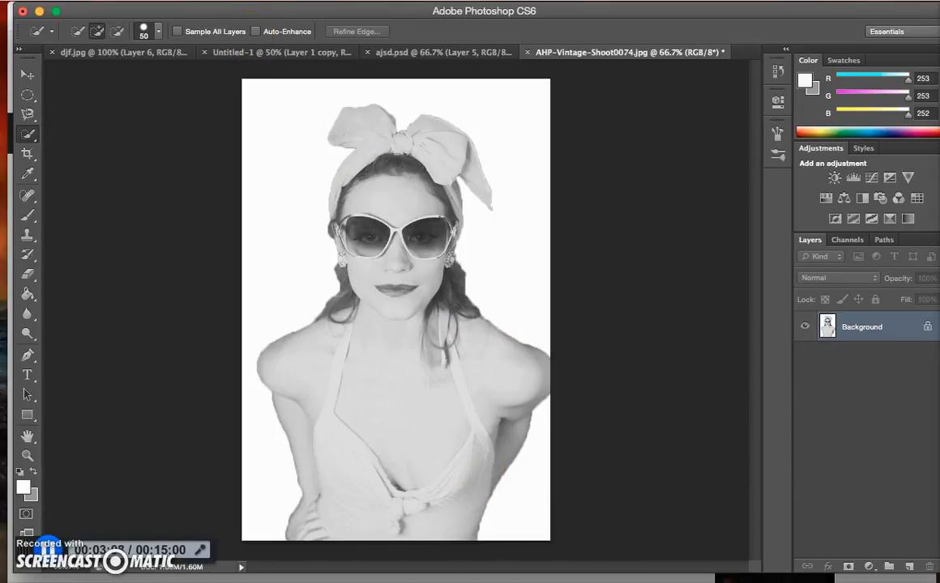
Darken the photo's midtones with a Levels adjustment, lowering the midtone input to about 0.65
left_click(191, 1)
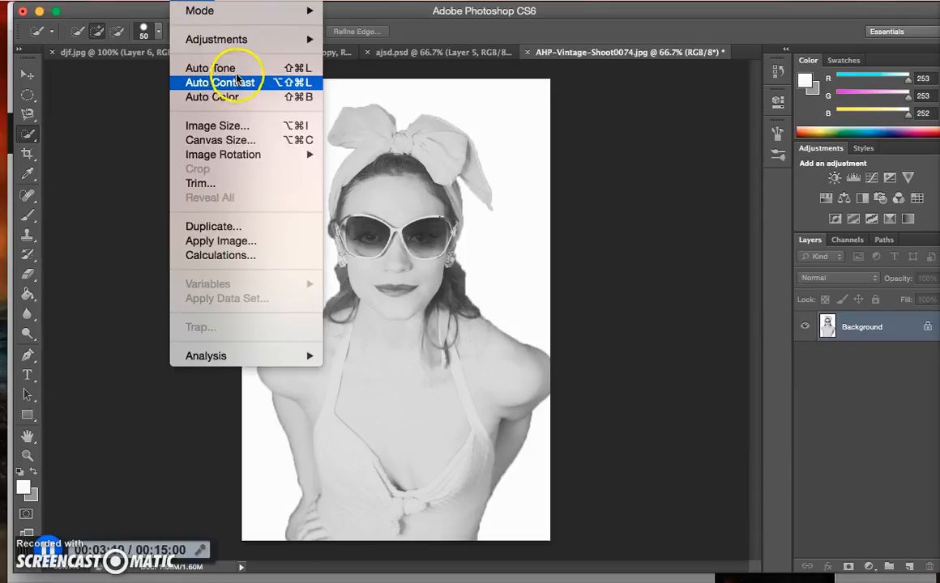
mouse_move(235, 0)
mouse_move(191, 1)
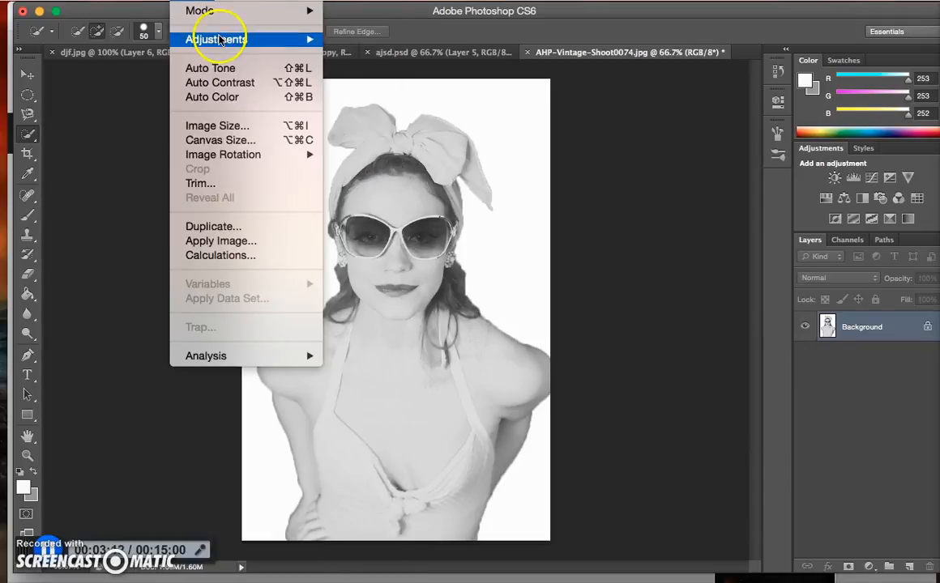
mouse_move(256, 42)
left_click(391, 54)
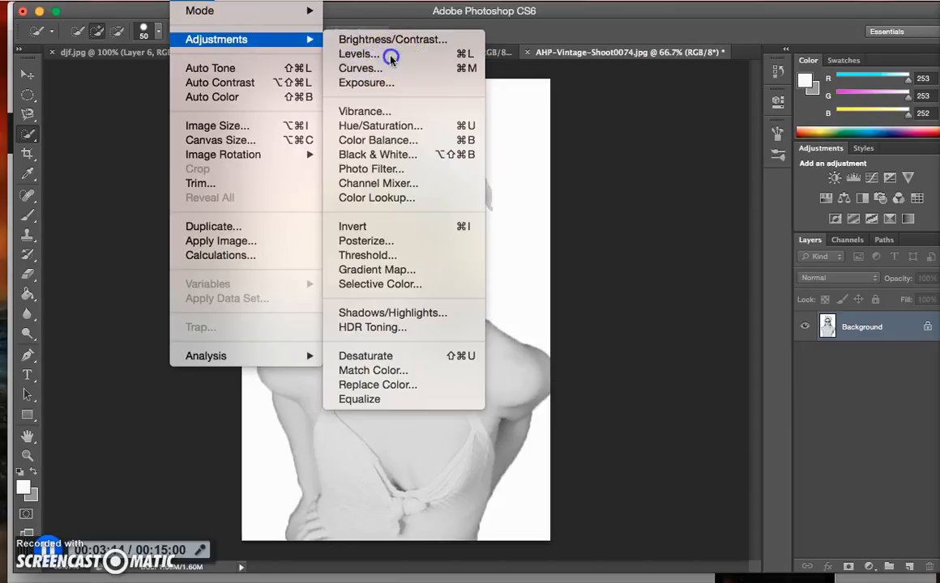
left_click_drag(687, 252, 706, 254)
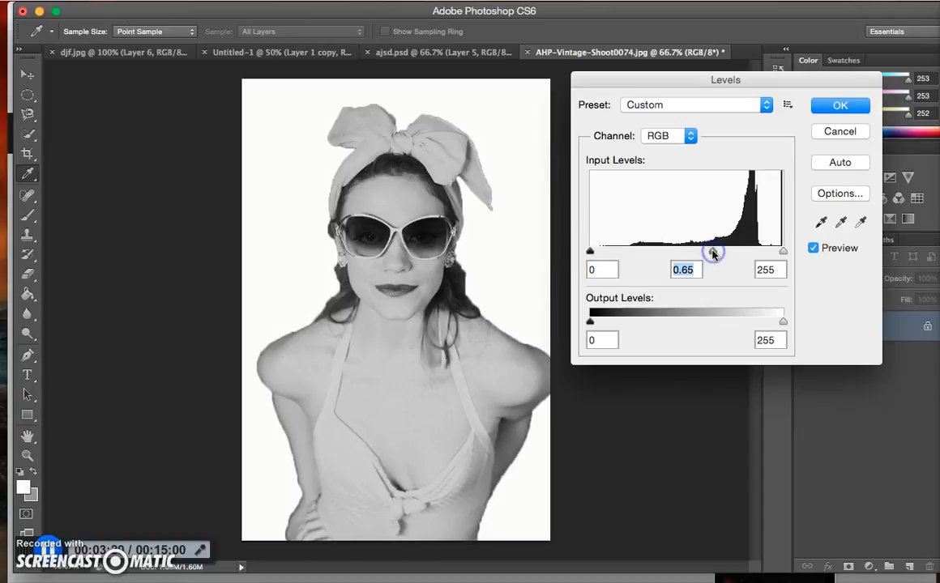
left_click(840, 107)
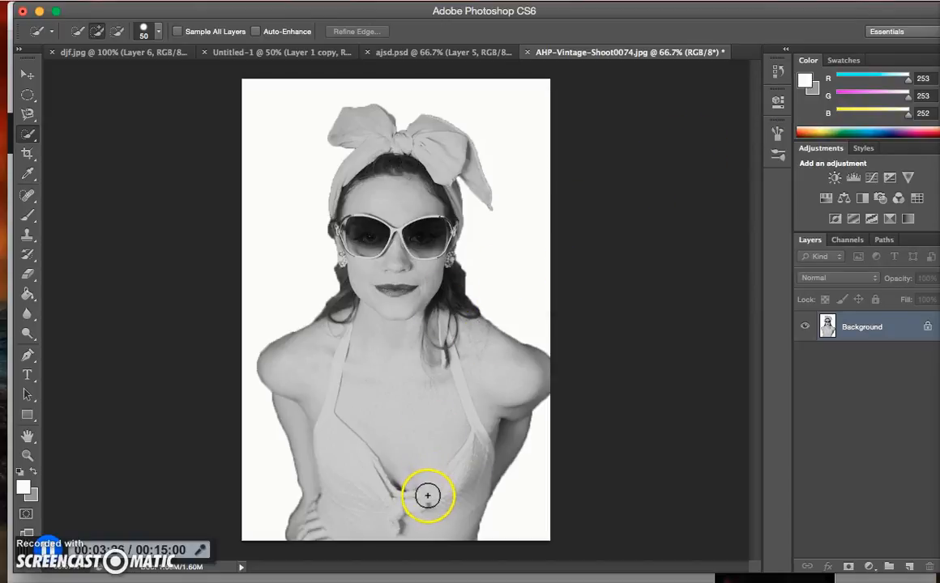
Add a new layer above the photo and activate the Brush tool with grey (149, 151, 149) as the foreground colour
left_click(908, 566)
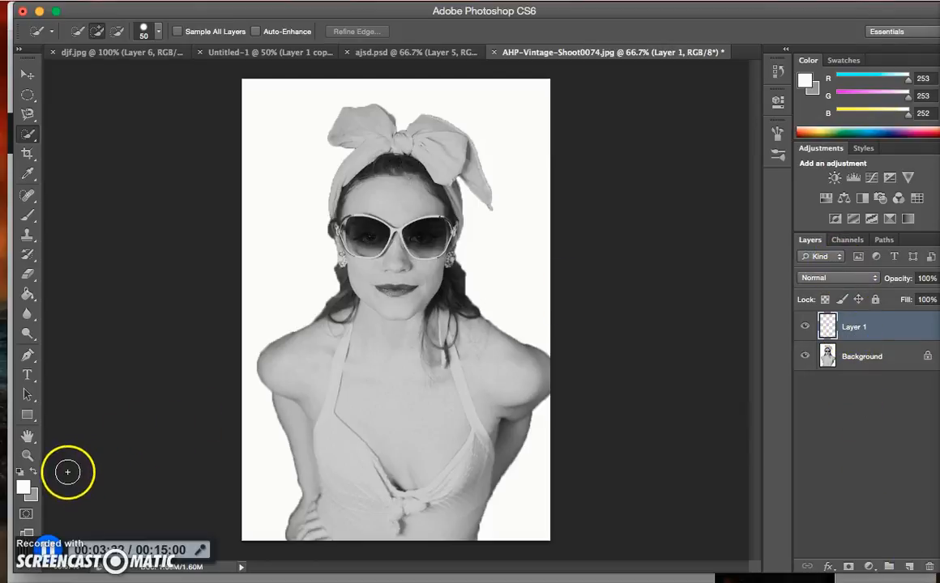
left_click(34, 473)
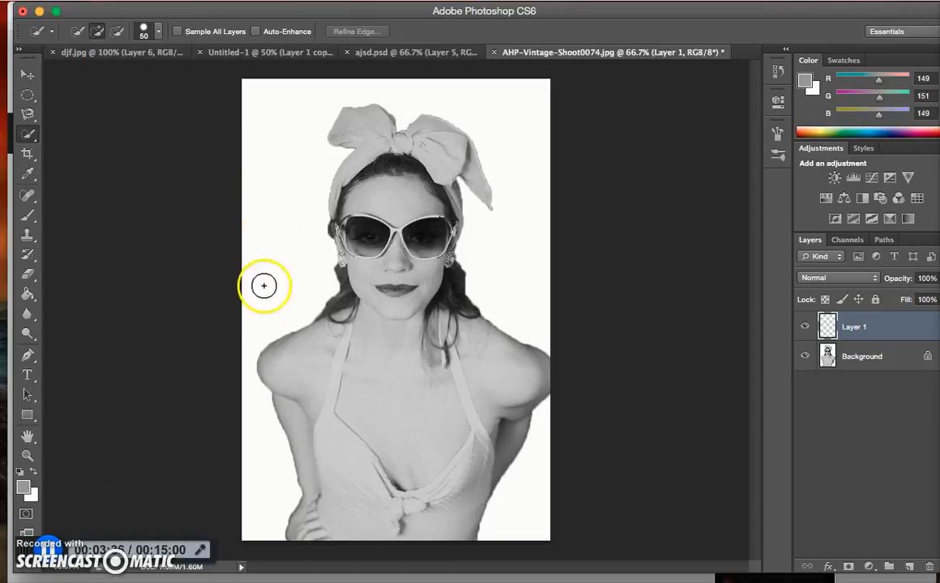
left_click(36, 219)
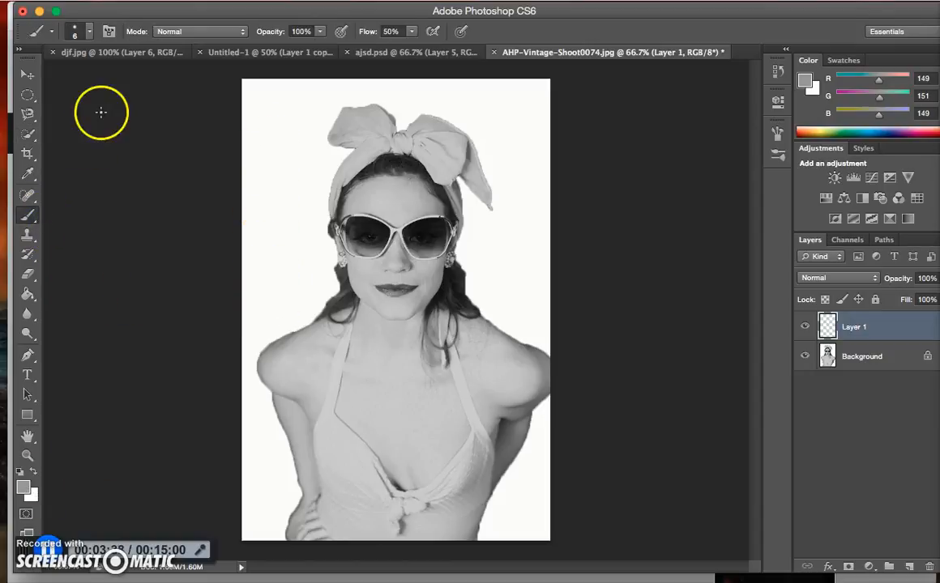
left_click(42, 32)
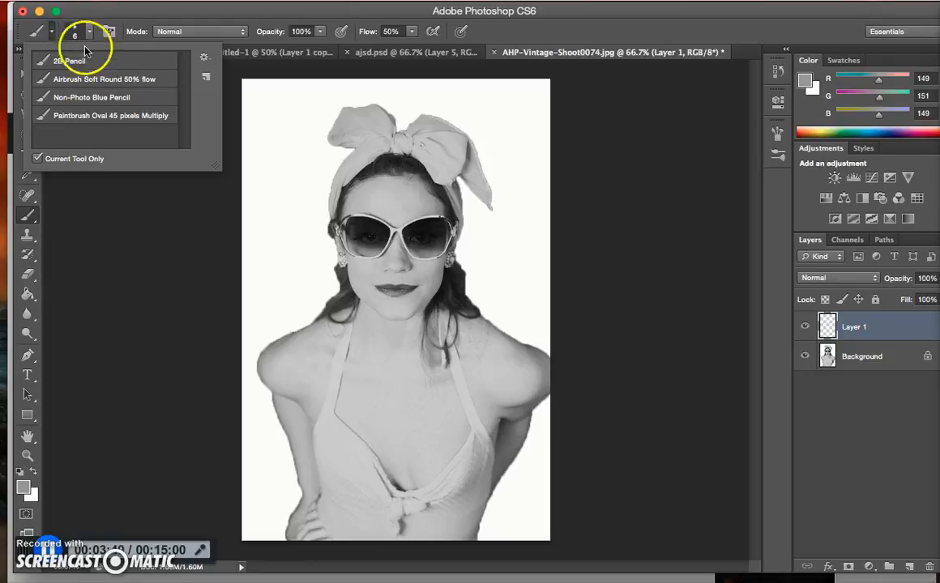
left_click(87, 32)
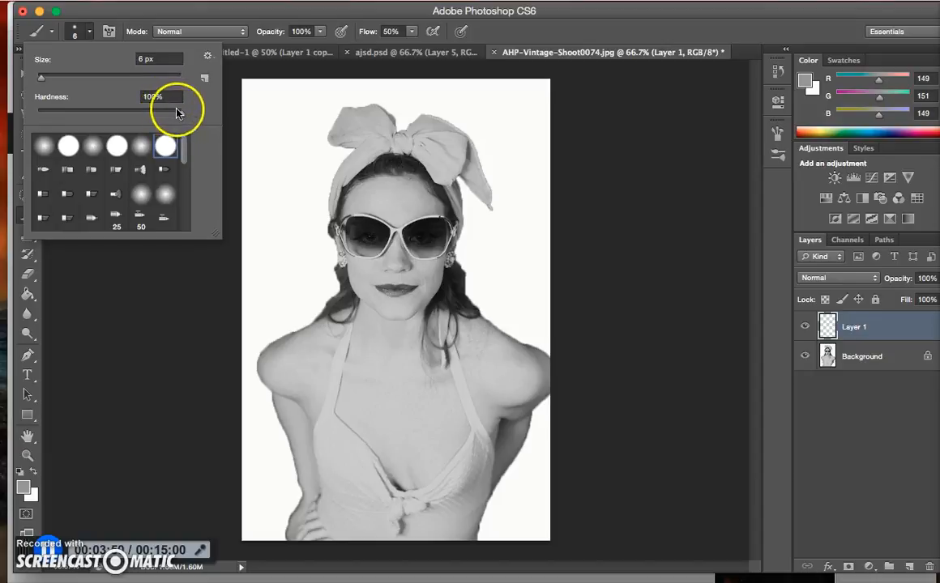
left_click(181, 311)
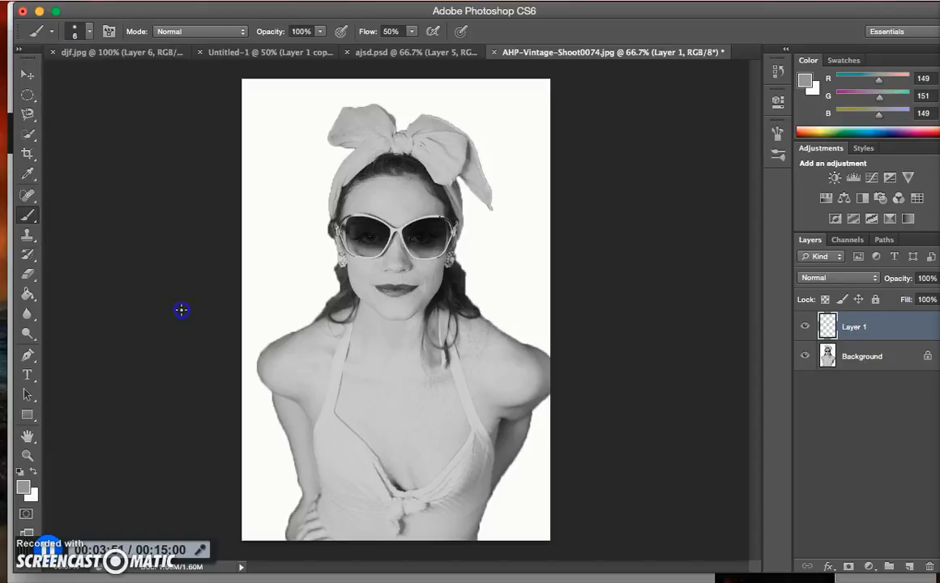
Set the blend mode of the new layer to Multiply
left_click(843, 278)
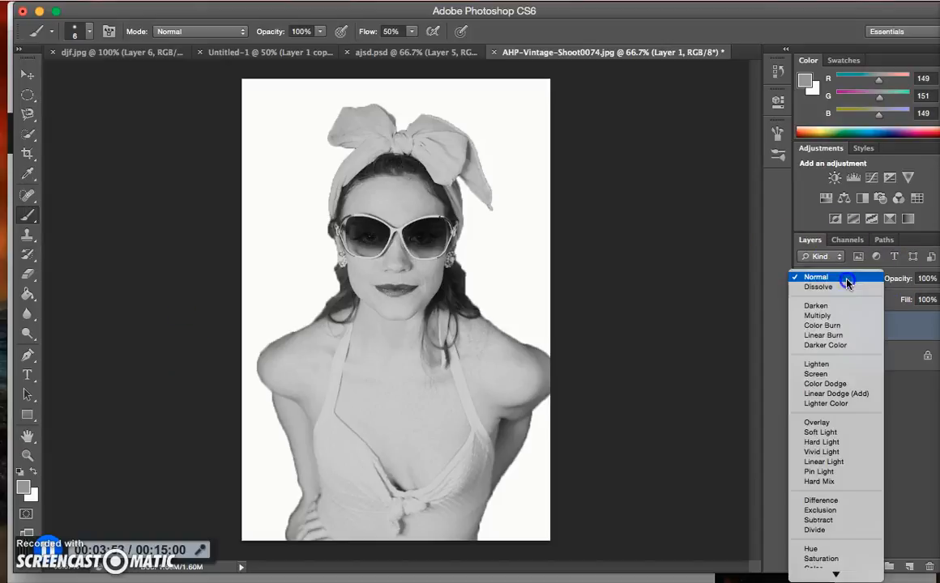
left_click(841, 320)
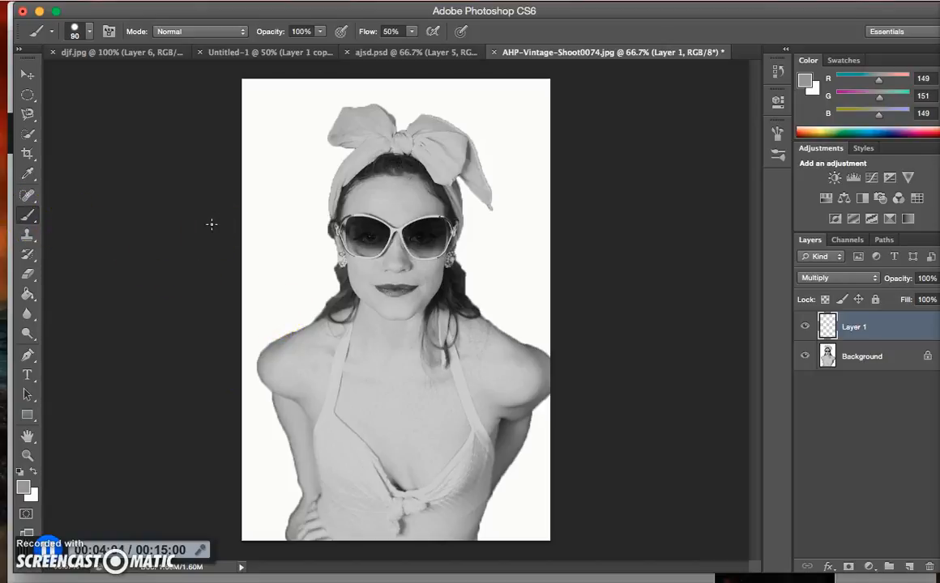
Paint the white background around the woman grey on Layer 1, undoing the stroke that spills onto her shoulder
mouse_move(270, 94)
left_mouse_down()
mouse_move(290, 110)
mouse_move(255, 130)
mouse_move(259, 105)
mouse_move(261, 271)
mouse_move(249, 320)
mouse_move(316, 285)
mouse_move(295, 258)
mouse_move(314, 256)
mouse_move(292, 228)
mouse_move(313, 162)
mouse_move(302, 160)
mouse_move(299, 129)
mouse_move(298, 141)
mouse_move(313, 109)
mouse_move(283, 95)
mouse_move(378, 82)
mouse_move(402, 96)
mouse_move(460, 86)
mouse_move(539, 99)
mouse_move(490, 111)
mouse_move(459, 104)
mouse_move(488, 127)
mouse_move(513, 179)
mouse_move(525, 138)
mouse_move(539, 129)
mouse_move(541, 225)
mouse_move(532, 240)
mouse_move(479, 256)
mouse_move(486, 229)
mouse_move(496, 244)
mouse_move(517, 221)
mouse_move(517, 204)
mouse_move(516, 271)
mouse_move(491, 275)
mouse_move(484, 287)
mouse_move(551, 329)
mouse_move(543, 280)
mouse_move(585, 453)
mouse_move(556, 427)
mouse_move(503, 535)
left_mouse_up()
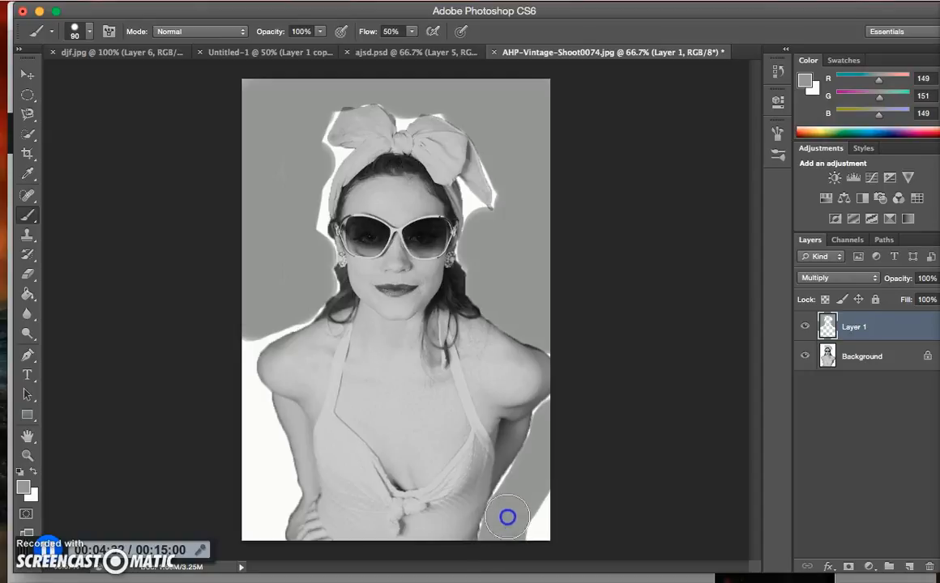
left_click_drag(550, 420, 540, 551)
left_click_drag(249, 388, 243, 341)
left_click_drag(295, 305, 307, 199)
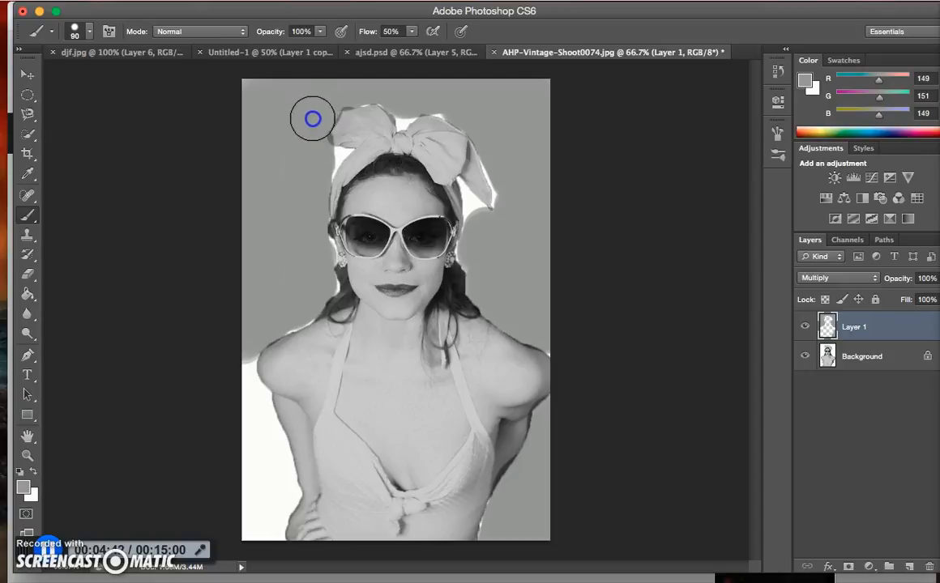
left_click(401, 103)
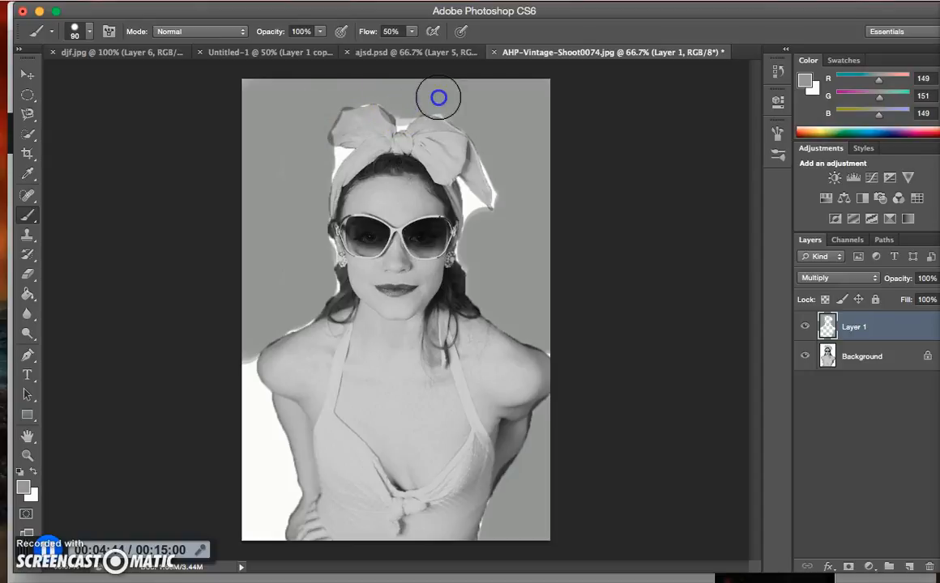
left_click(234, 361)
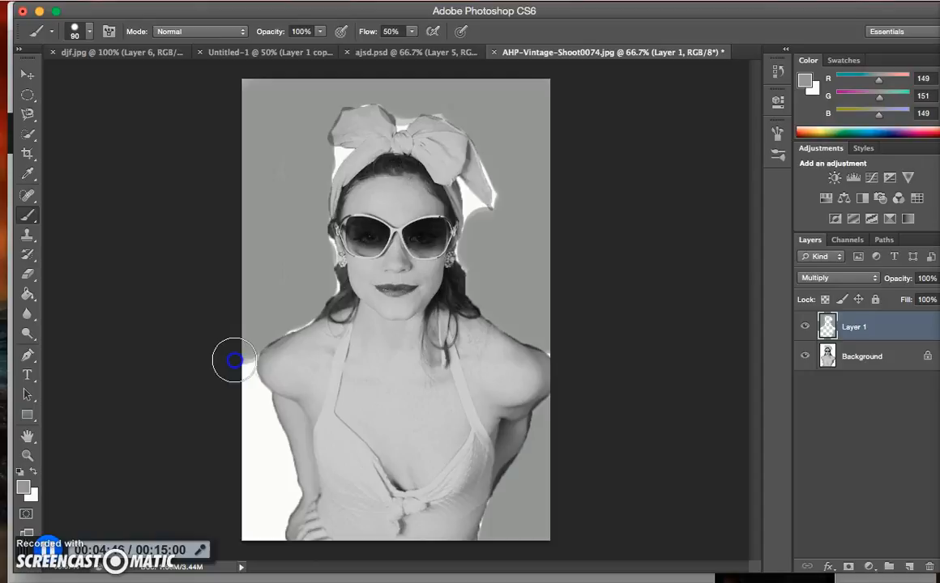
mouse_move(234, 377)
left_mouse_down()
mouse_move(248, 402)
mouse_move(243, 393)
mouse_move(243, 533)
mouse_move(264, 536)
mouse_move(278, 478)
mouse_move(259, 411)
mouse_move(241, 399)
mouse_move(268, 345)
left_mouse_up()
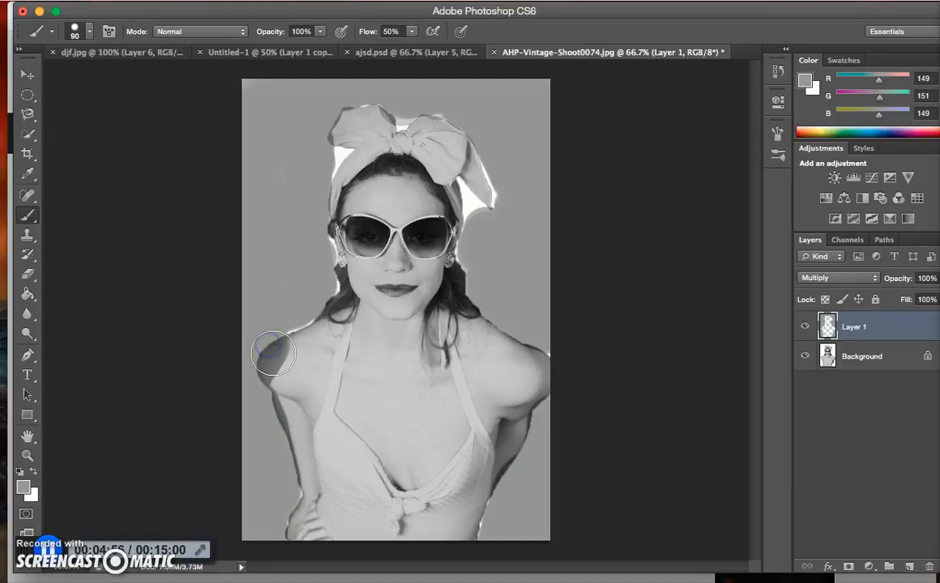
key("ctrl+z")
mouse_move(241, 398)
left_mouse_down()
mouse_move(246, 519)
mouse_move(263, 536)
mouse_move(267, 496)
mouse_move(271, 504)
mouse_move(279, 495)
mouse_move(256, 401)
left_mouse_up()
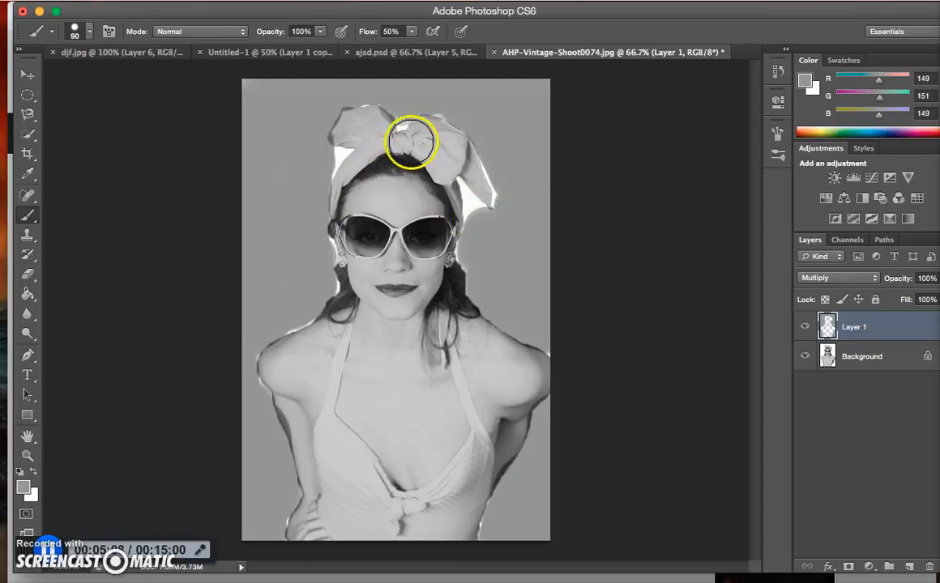
Add another layer set to Multiply and start painting the woman's neck and chest skin grey on it
left_click(909, 569)
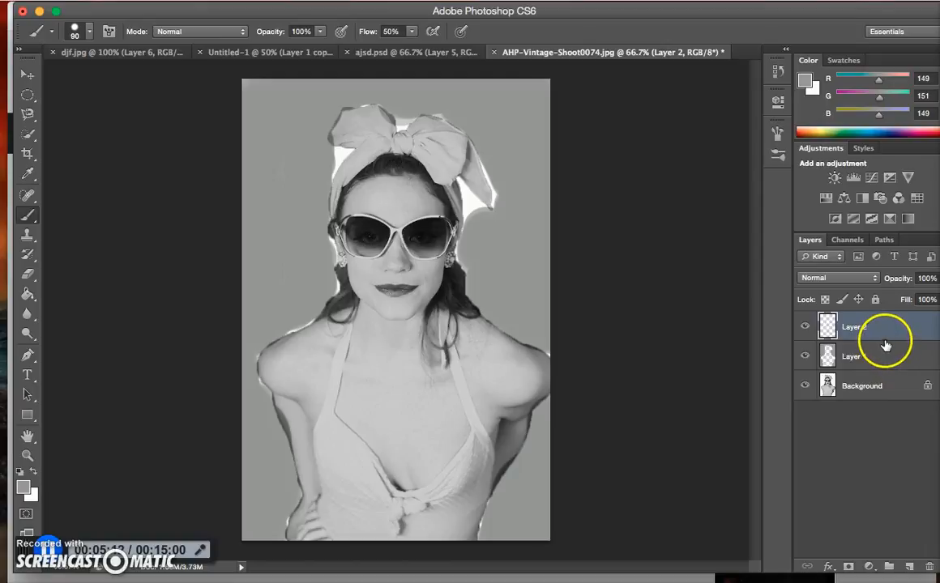
left_click(866, 277)
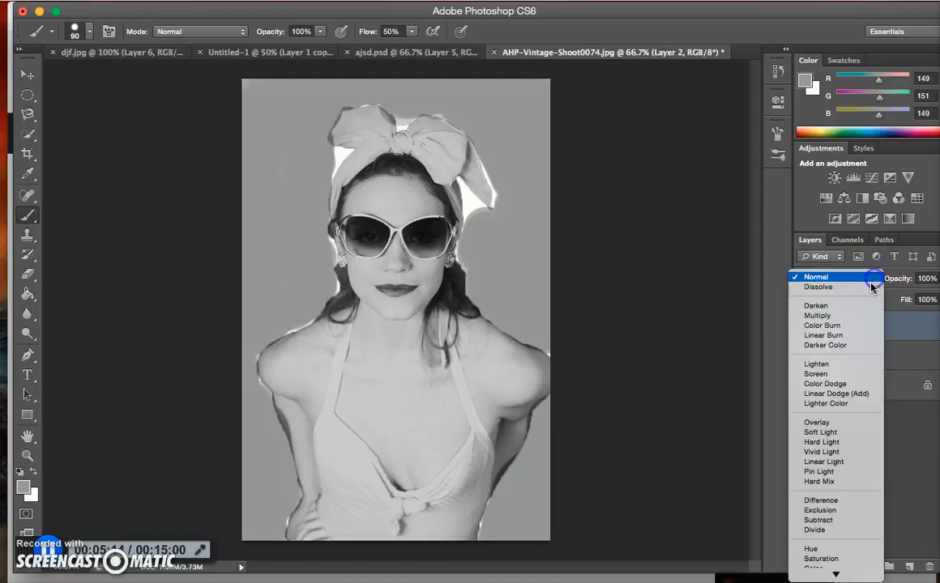
left_click(858, 316)
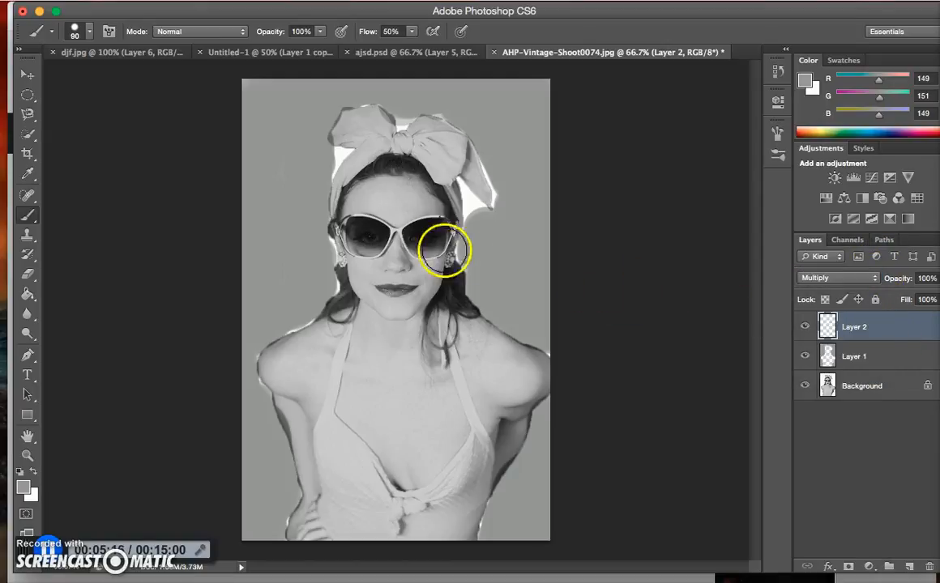
mouse_move(383, 363)
left_mouse_down()
mouse_move(382, 421)
mouse_move(402, 442)
mouse_move(431, 432)
mouse_move(435, 423)
mouse_move(402, 400)
mouse_move(375, 339)
left_mouse_up()
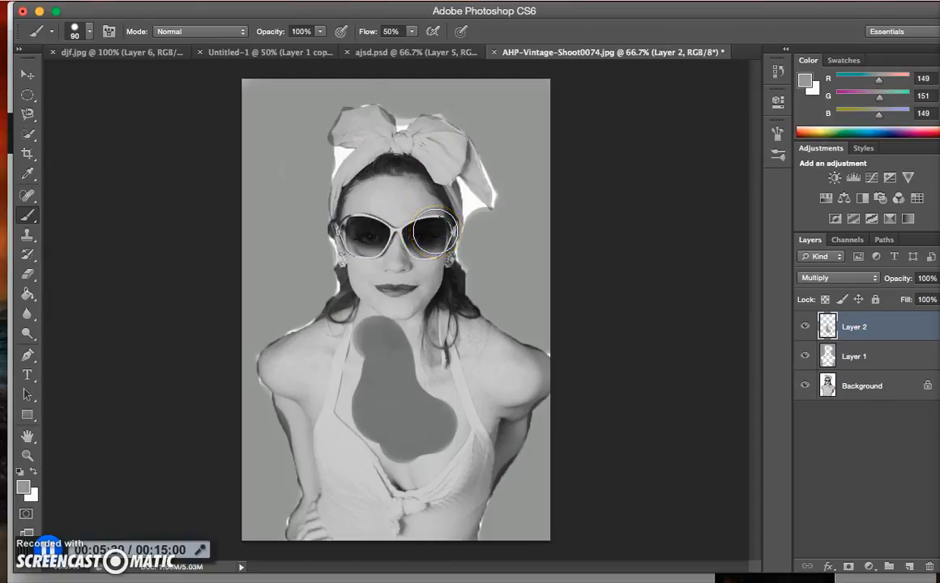
Switch to the ajsd.psd document, add a new layer on top of the stack and duplicate it
left_click(384, 55)
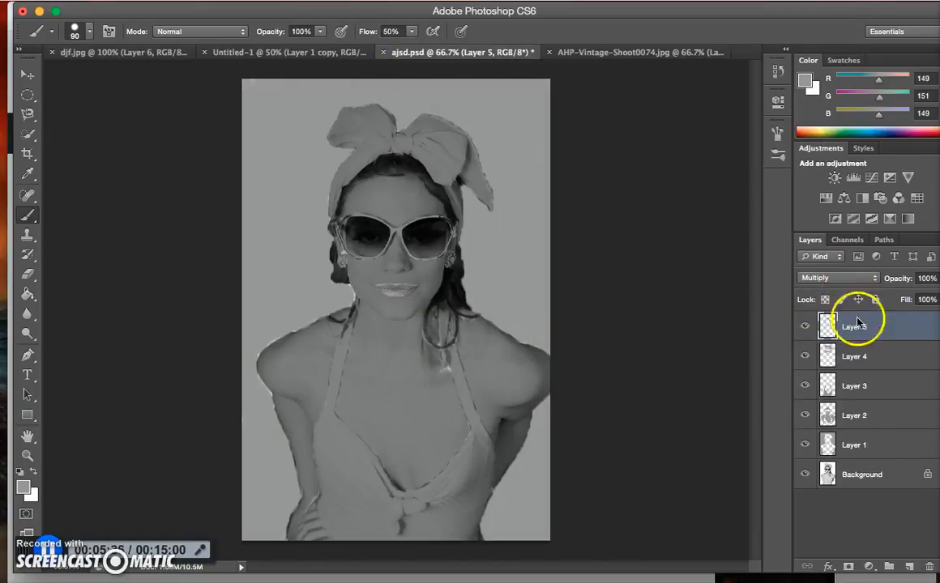
left_click(909, 566)
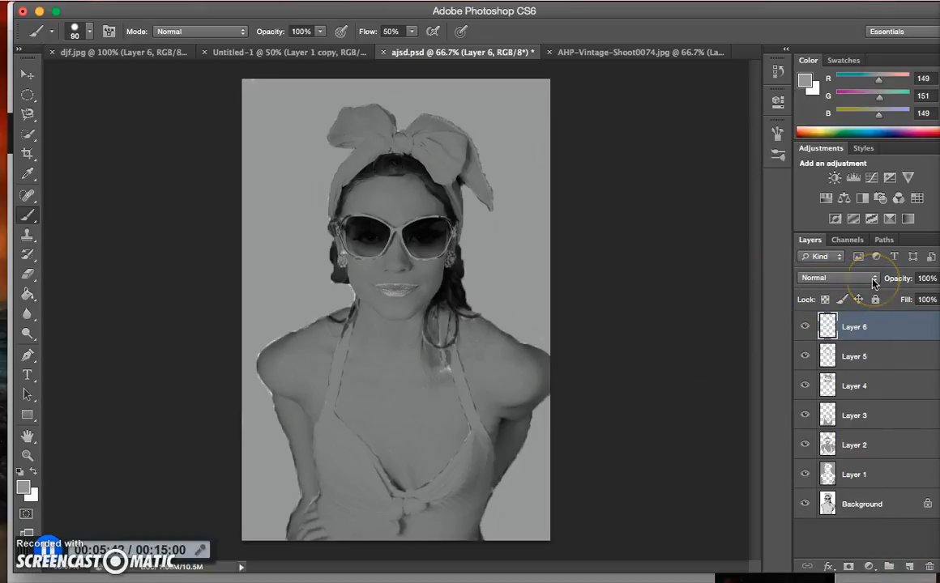
left_click_drag(859, 334, 909, 565)
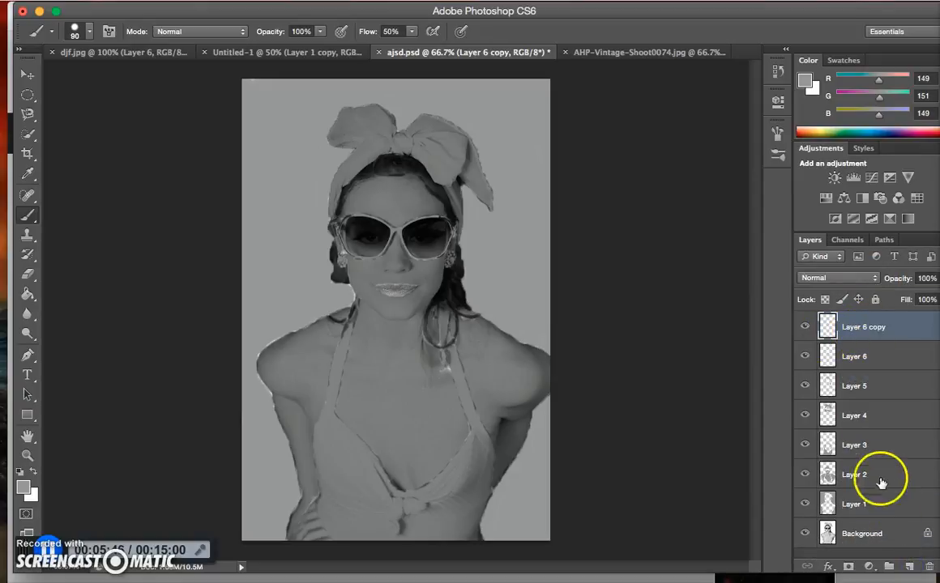
Paint grey over the woman's lips on Layer 2 using a 45-pixel brush
left_click(852, 473)
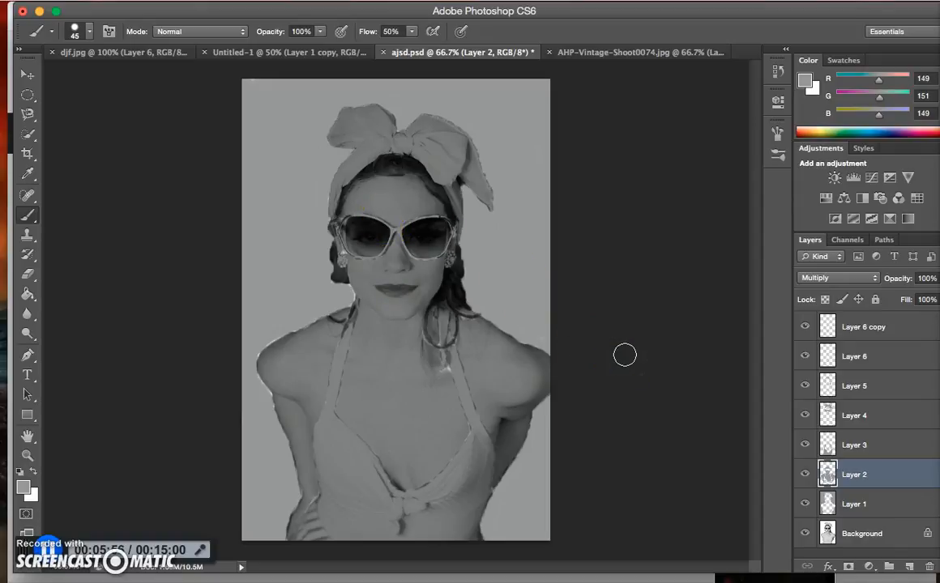
Colorize the background on Layer 1 orange with Hue/Saturation, using hue 36 and saturation 100
left_click(842, 504)
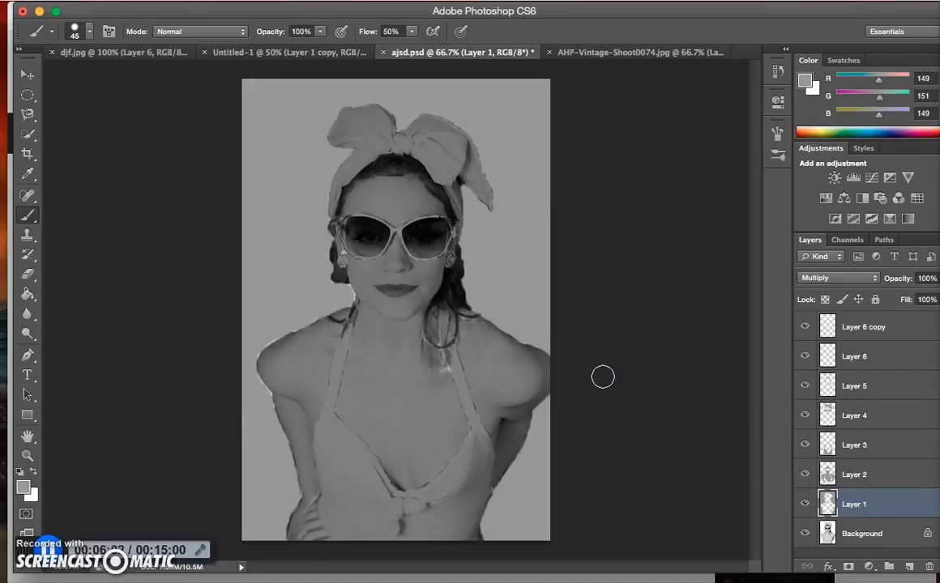
key("ctrl+u")
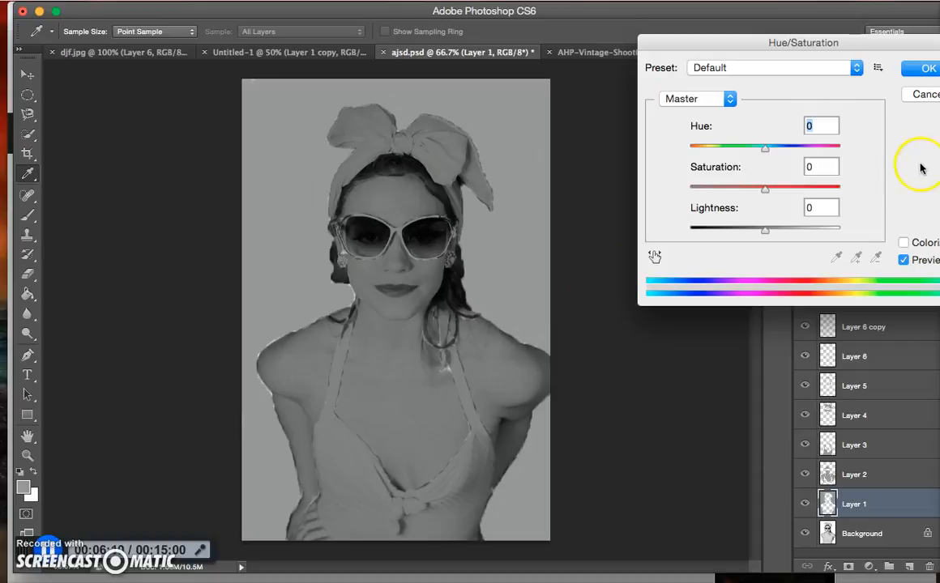
left_click(905, 244)
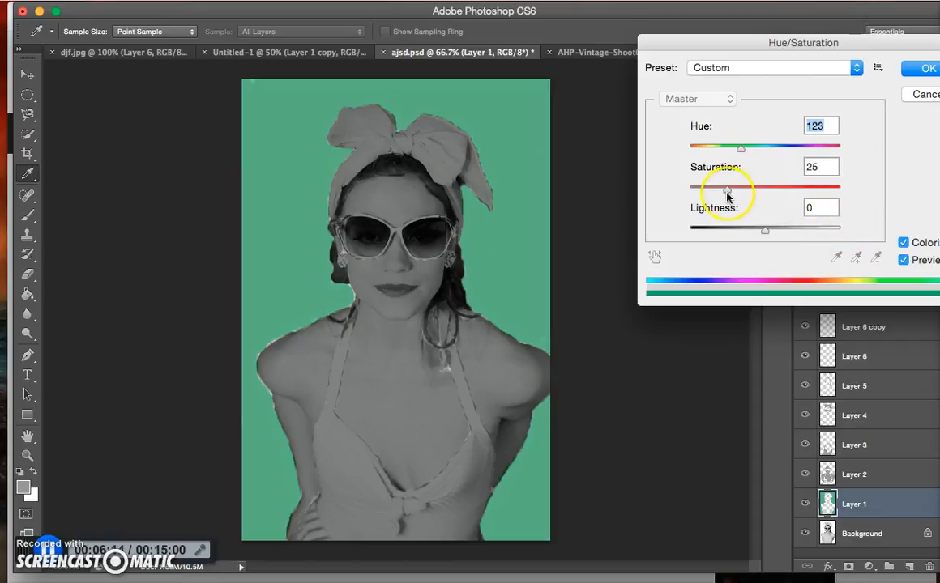
left_click_drag(727, 192, 852, 192)
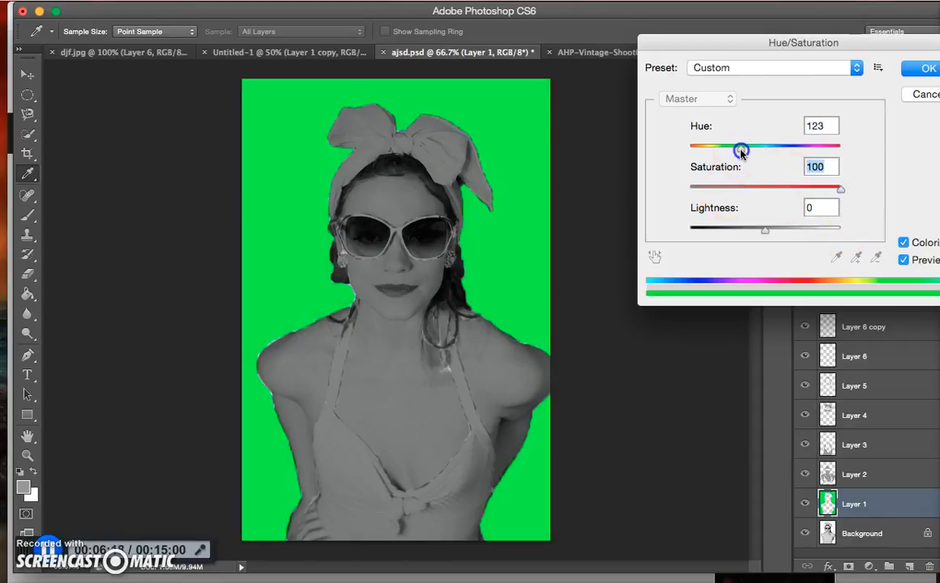
mouse_move(723, 150)
left_mouse_down()
mouse_move(711, 150)
mouse_move(809, 152)
mouse_move(706, 151)
left_mouse_up()
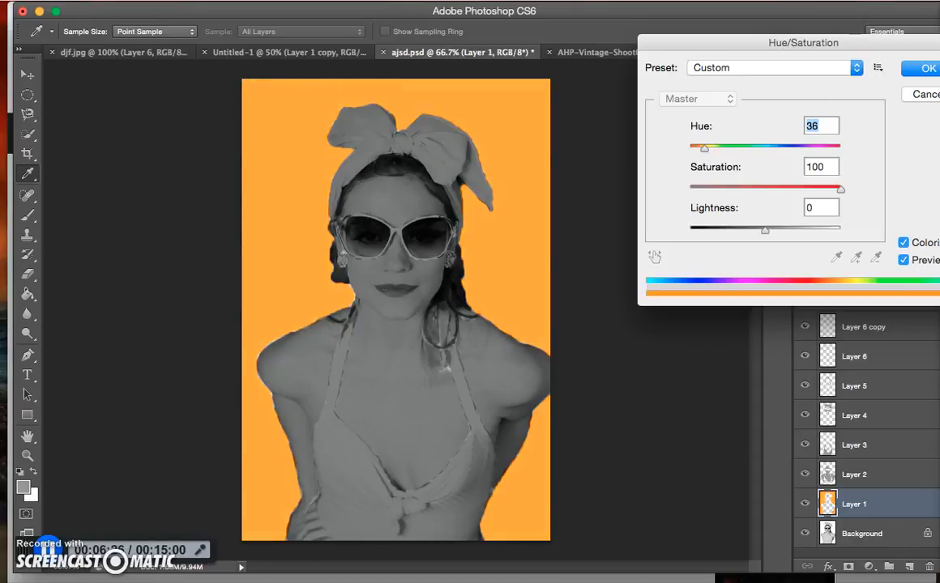
key("Return")
key("b")
Open Hue/Saturation for the skin on Layer 2, enable Colorize and set the saturation to 47
left_click(884, 481)
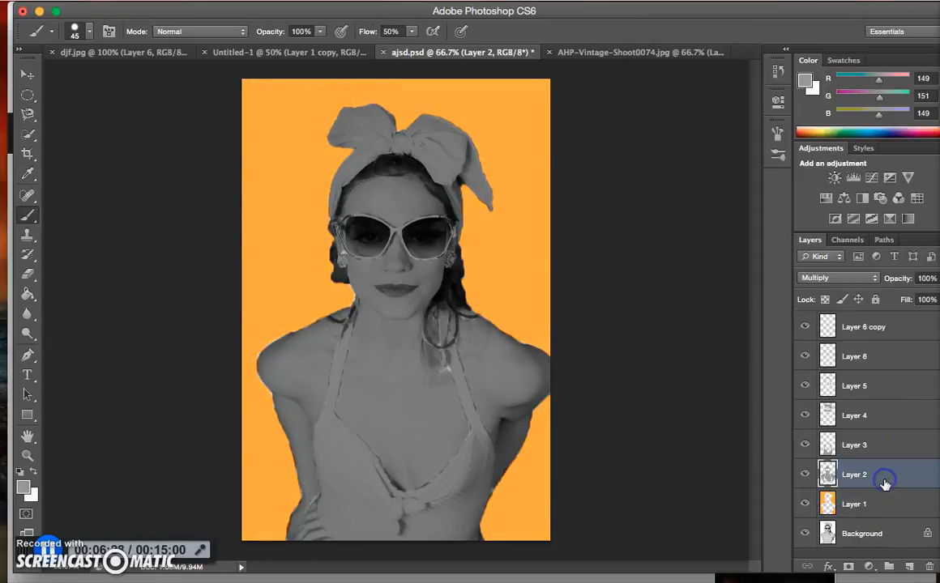
key("super+u")
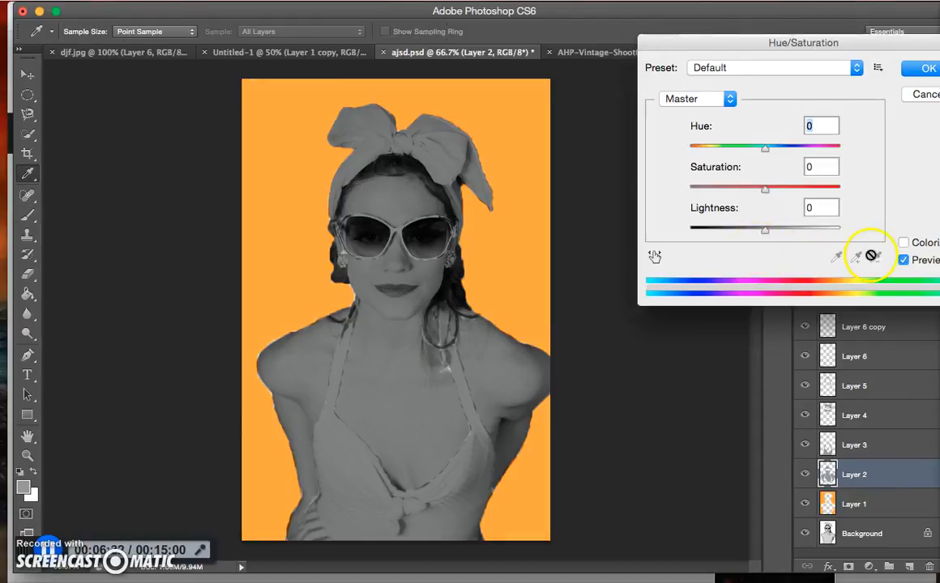
left_click(903, 243)
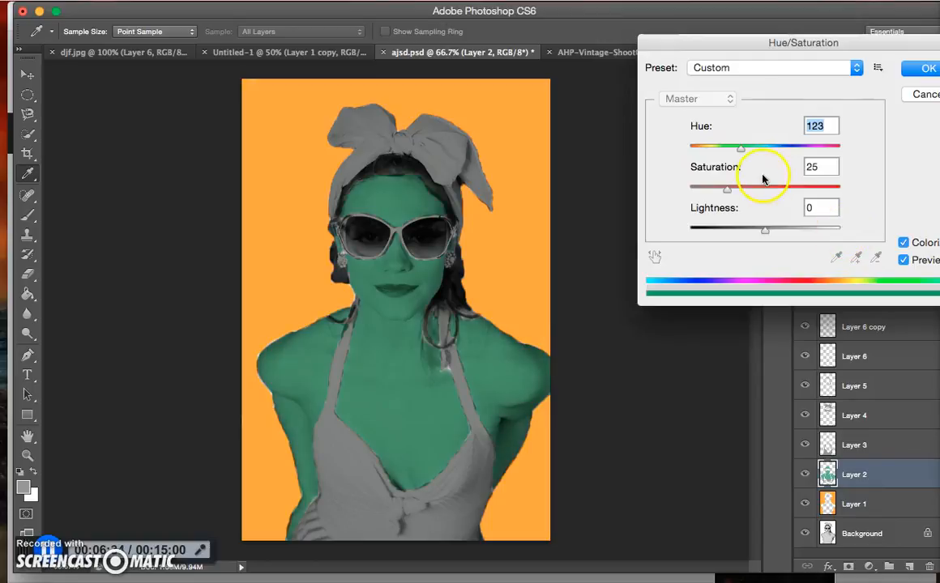
left_click_drag(729, 191, 774, 196)
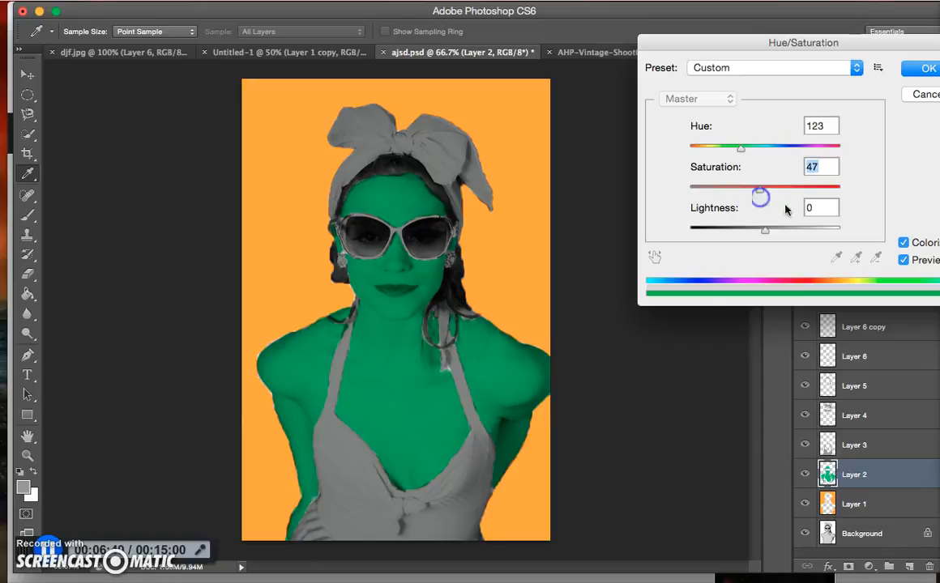
left_click(904, 243)
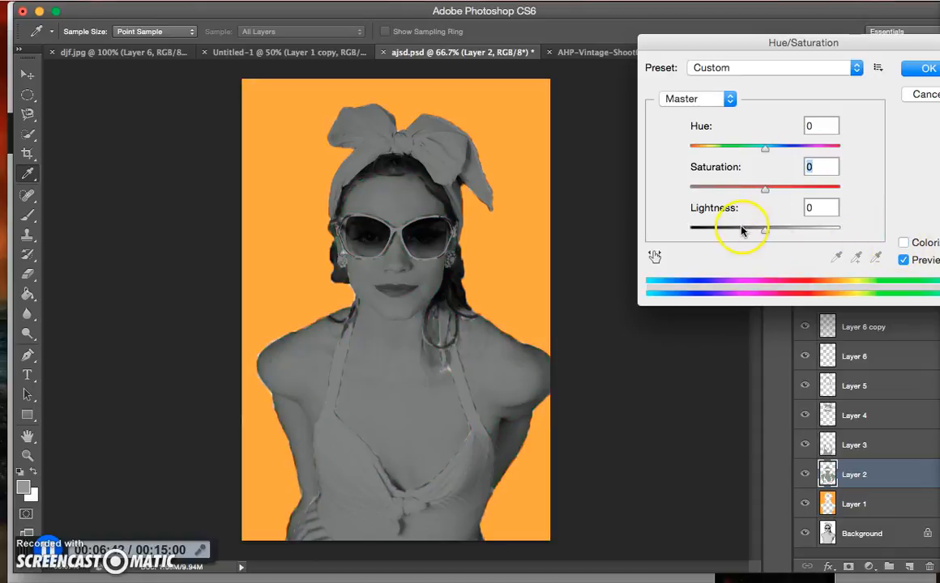
left_click_drag(774, 152, 739, 151)
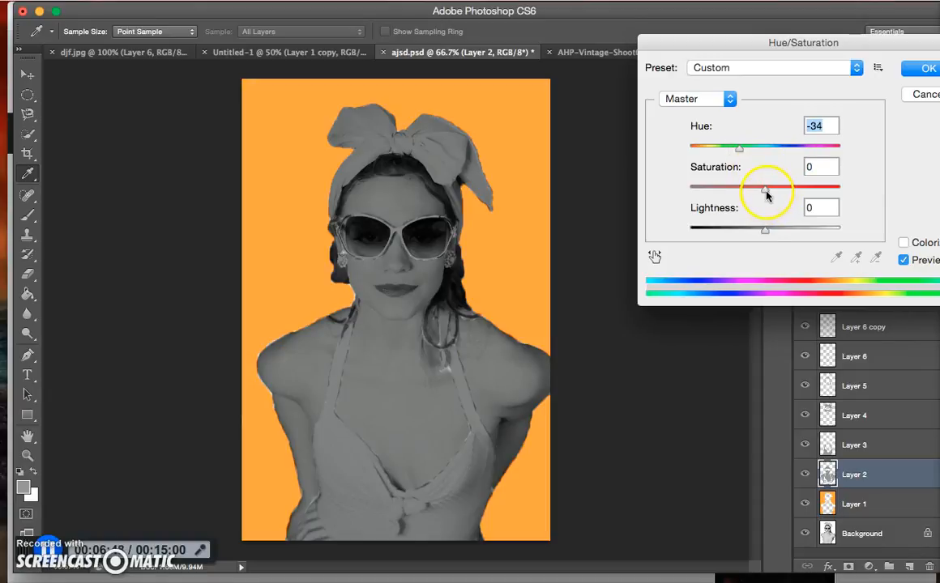
left_click_drag(737, 156, 800, 156)
left_click_drag(766, 189, 788, 191)
left_click_drag(799, 148, 761, 151)
left_click(905, 243)
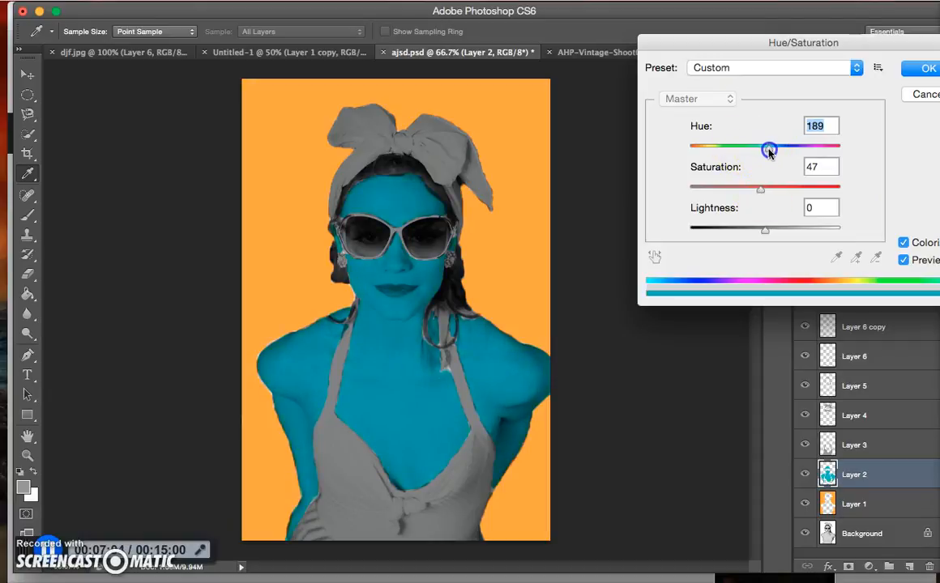
Set the skin's colorize hue to 106 and lightness to +36 for a light green, and apply the adjustment
left_click_drag(765, 230, 800, 239)
left_click_drag(768, 149, 724, 147)
left_click_drag(802, 235, 792, 232)
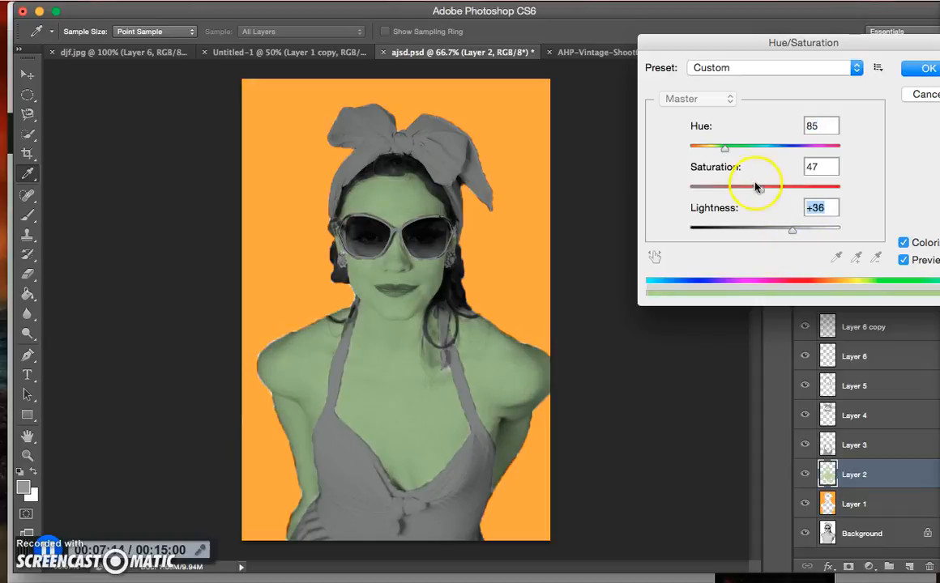
left_click_drag(723, 147, 734, 151)
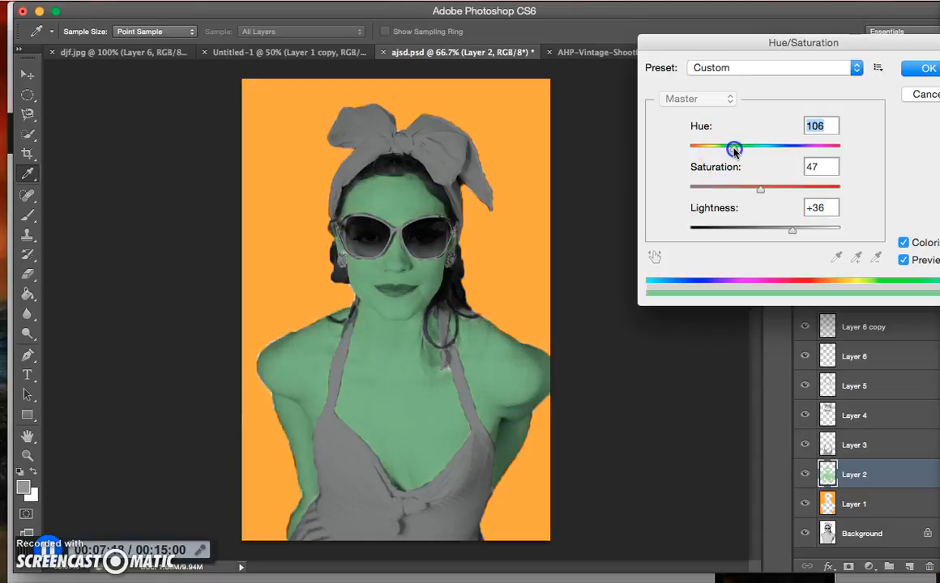
left_click(920, 69)
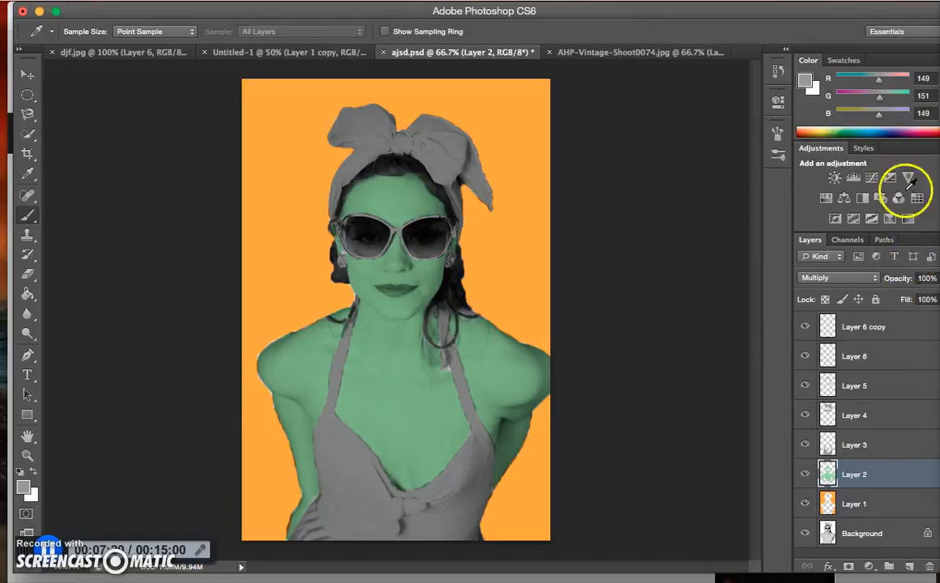
Colorize the swimsuit top on Layer 3 hot pink with Hue/Saturation, using hue 322 and saturation 100
left_click(870, 445)
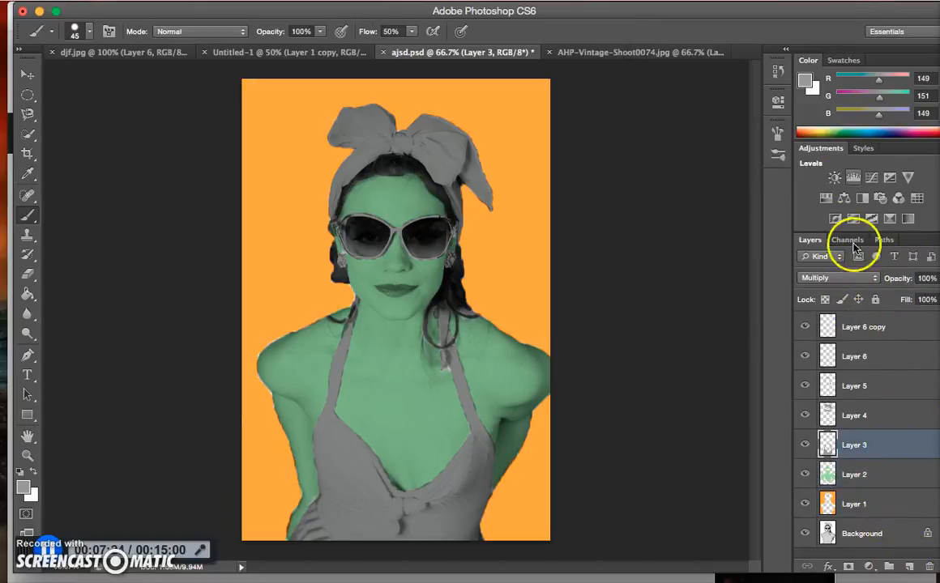
key("super+u")
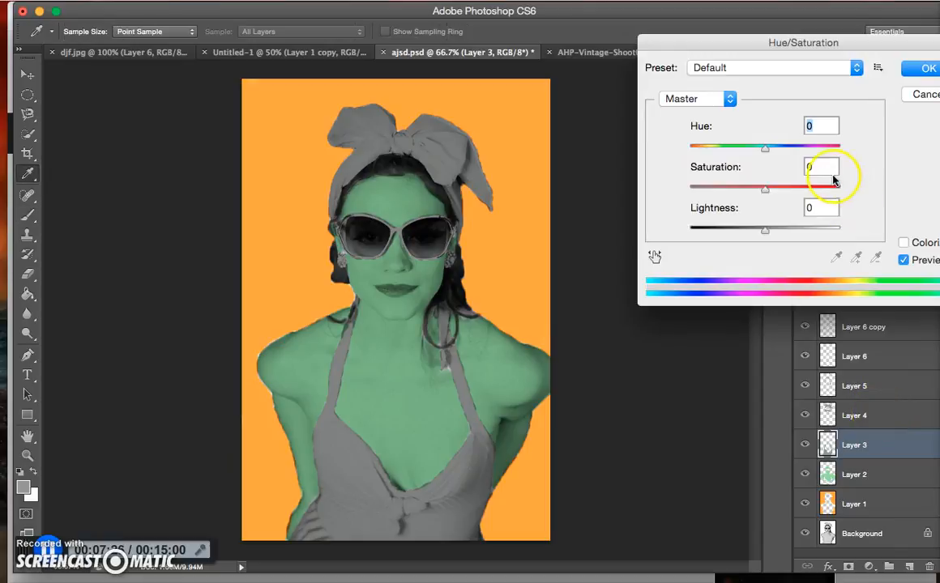
left_click(903, 244)
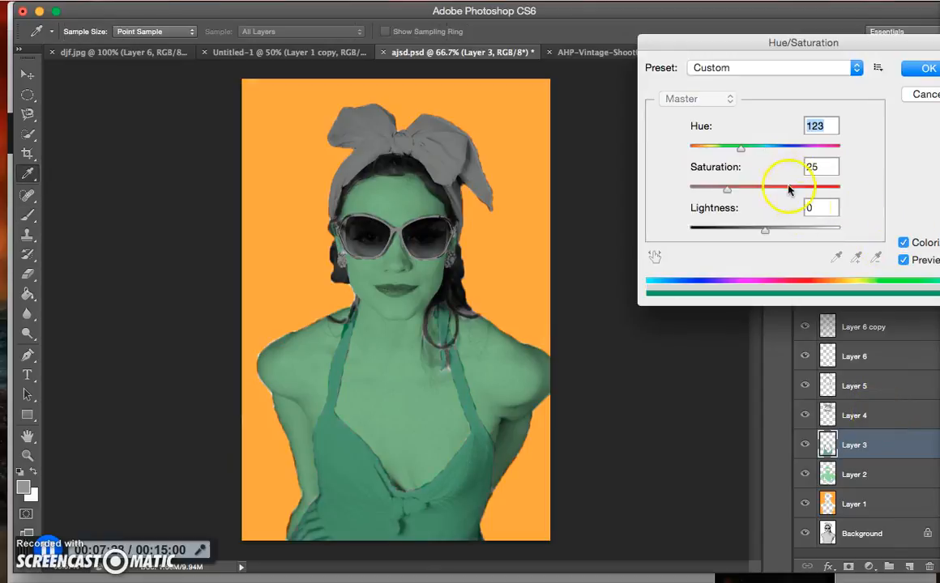
left_click_drag(727, 191, 840, 191)
left_click_drag(760, 152, 821, 153)
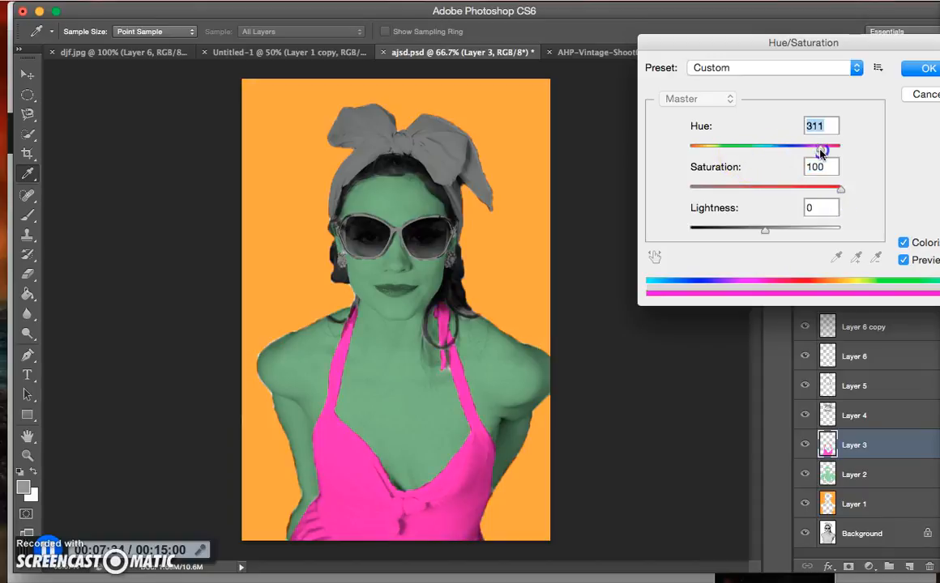
left_click_drag(818, 153, 824, 152)
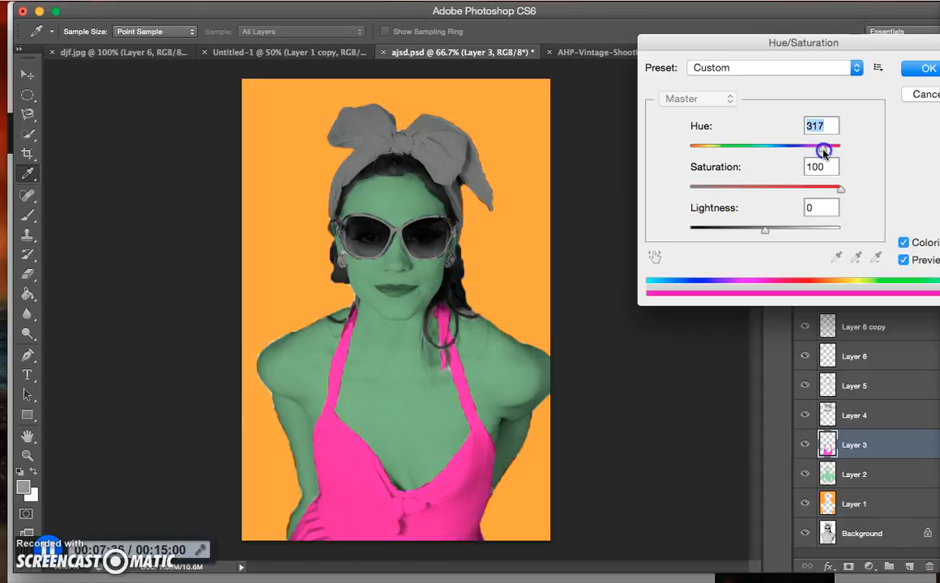
left_click(924, 70)
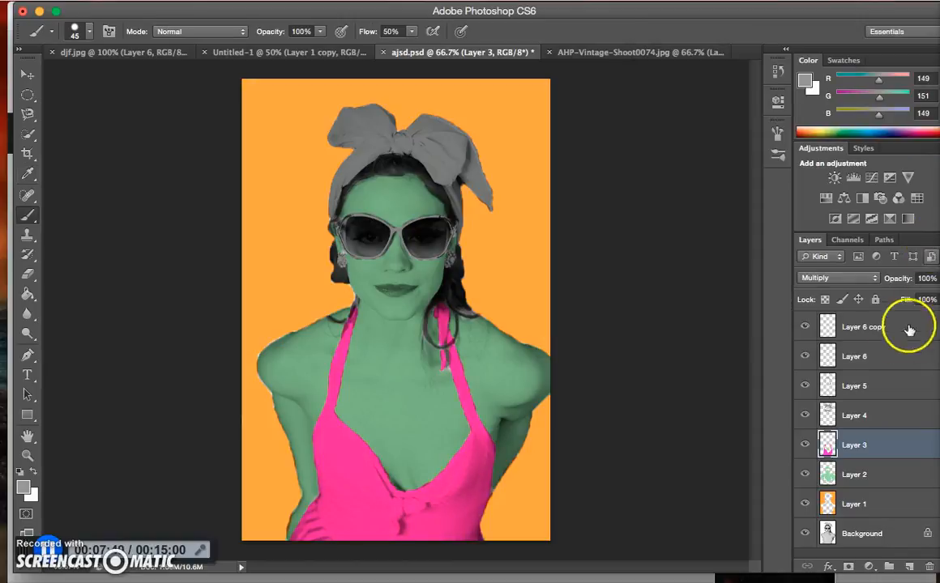
Colorize the headscarf, sunglasses and earrings on Layer 4 blue with Hue/Saturation, using hue 193 and saturation 100
left_click(879, 417)
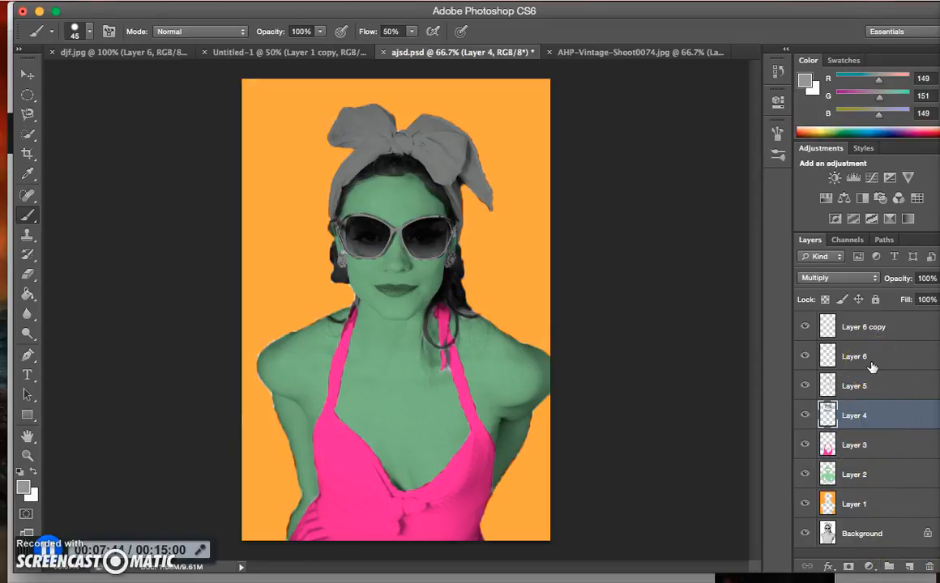
key("super+u")
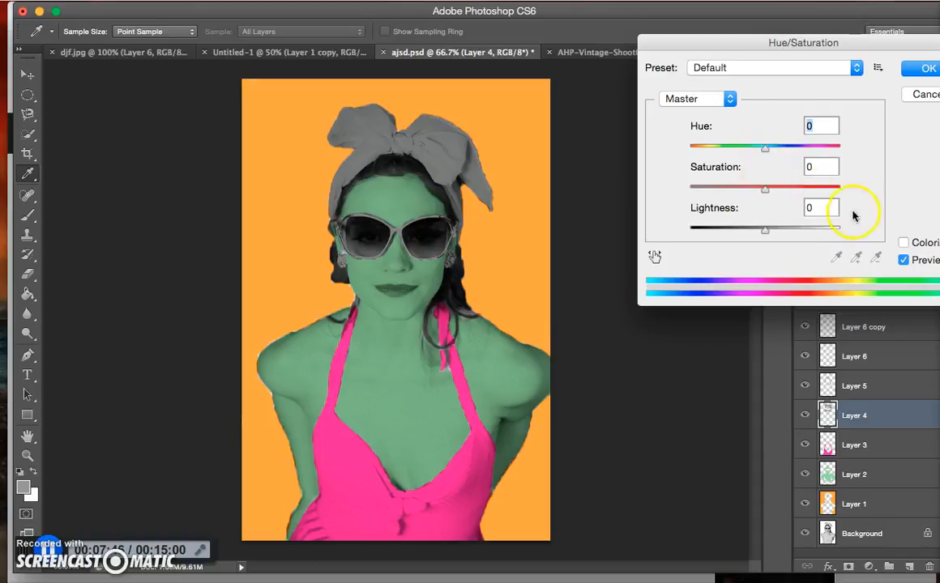
left_click(903, 242)
left_click(729, 192)
left_click_drag(729, 192, 840, 188)
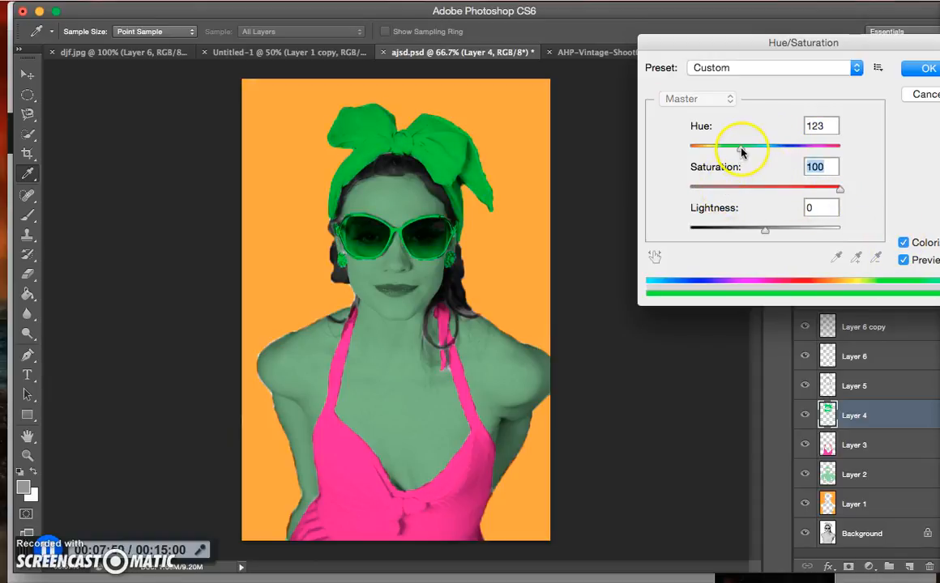
left_click_drag(750, 151, 771, 160)
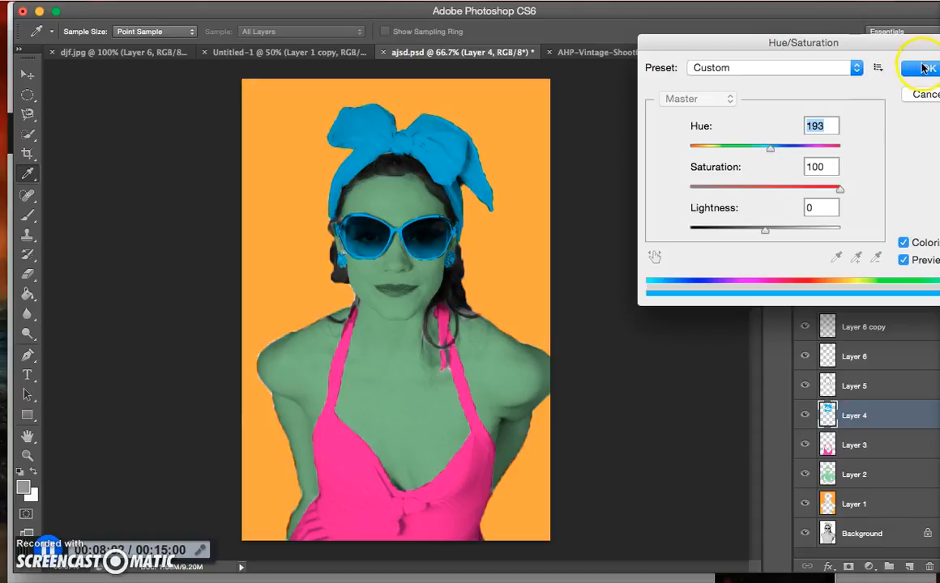
left_click(924, 68)
Colorize the hair on Layer 5 brown with Hue/Saturation, using hue 18 and saturation 25
left_click(901, 384)
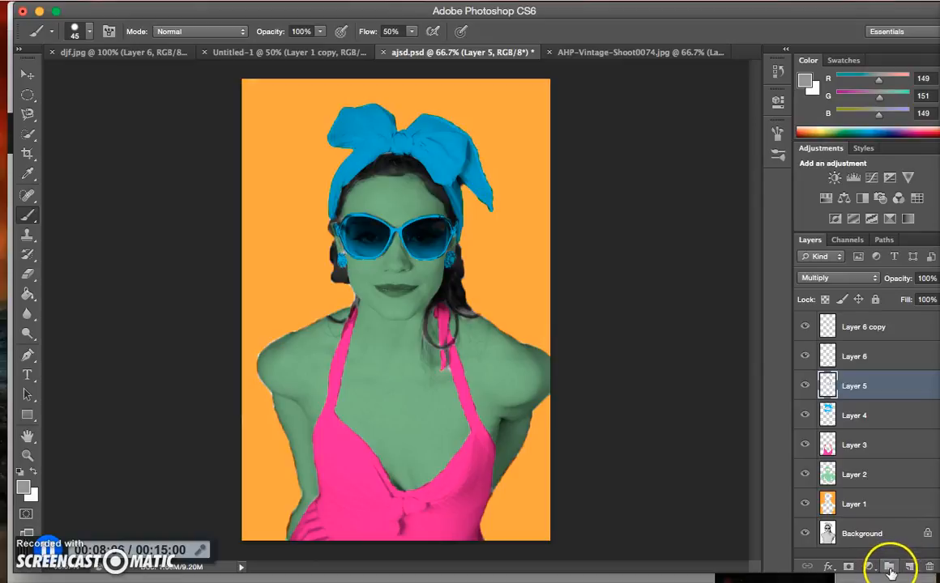
key("super+u")
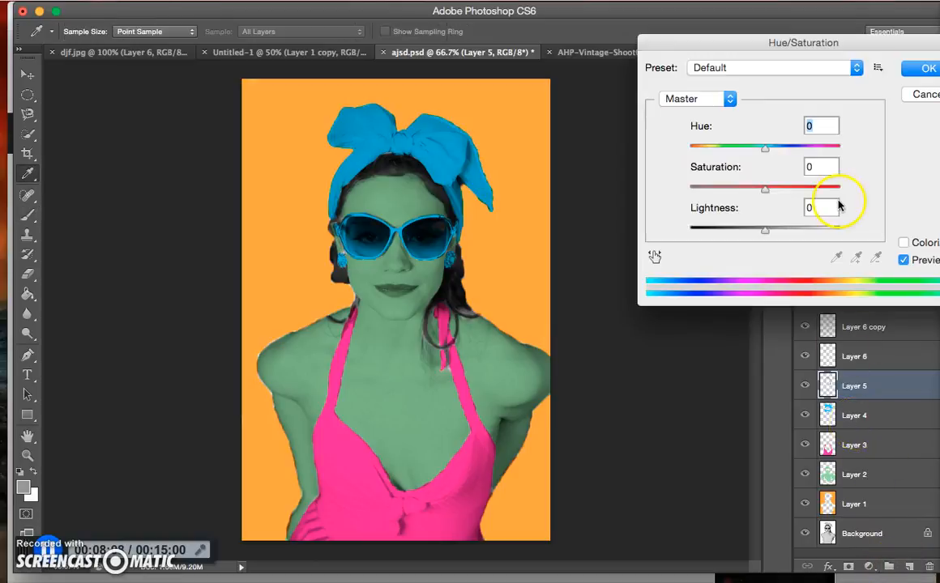
left_click_drag(766, 148, 797, 148)
left_click(810, 207)
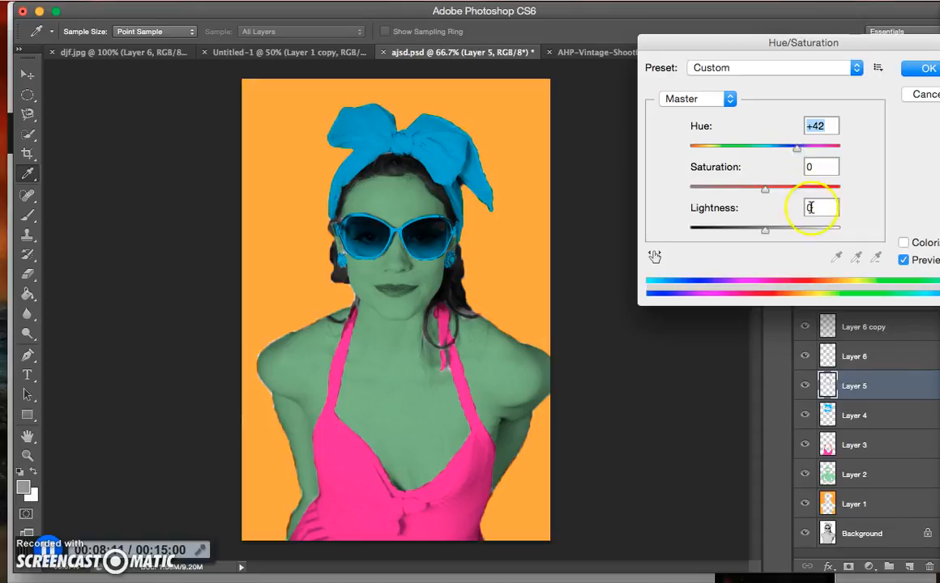
left_click(904, 242)
left_click_drag(738, 152, 695, 162)
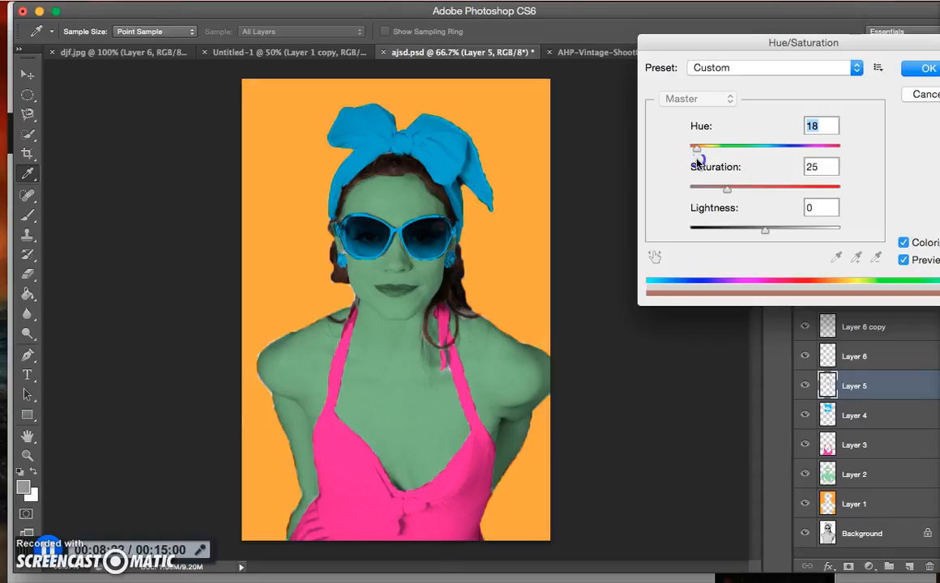
mouse_move(697, 159)
left_mouse_down()
mouse_move(824, 158)
mouse_move(680, 157)
mouse_move(703, 160)
mouse_move(696, 153)
left_mouse_up()
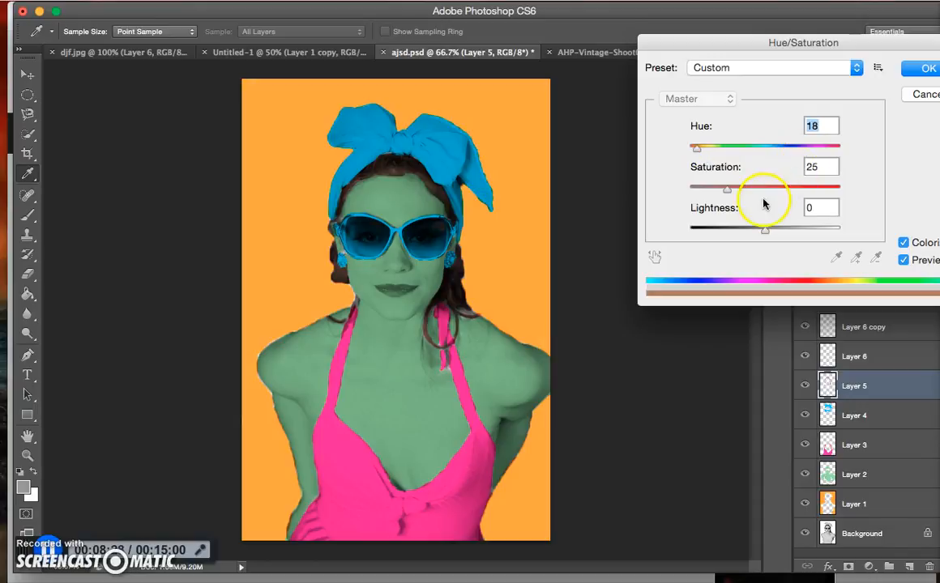
left_click(925, 68)
key("b")
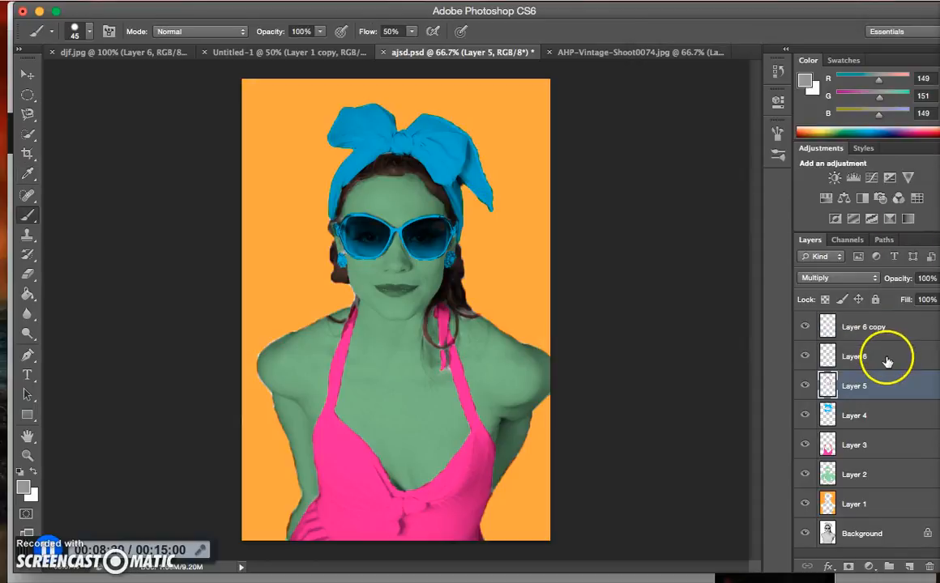
Inspect Layer 6 by toggling its visibility, and look at the four-panel example in Untitled-1 before returning to ajsd.psd
left_click(886, 361)
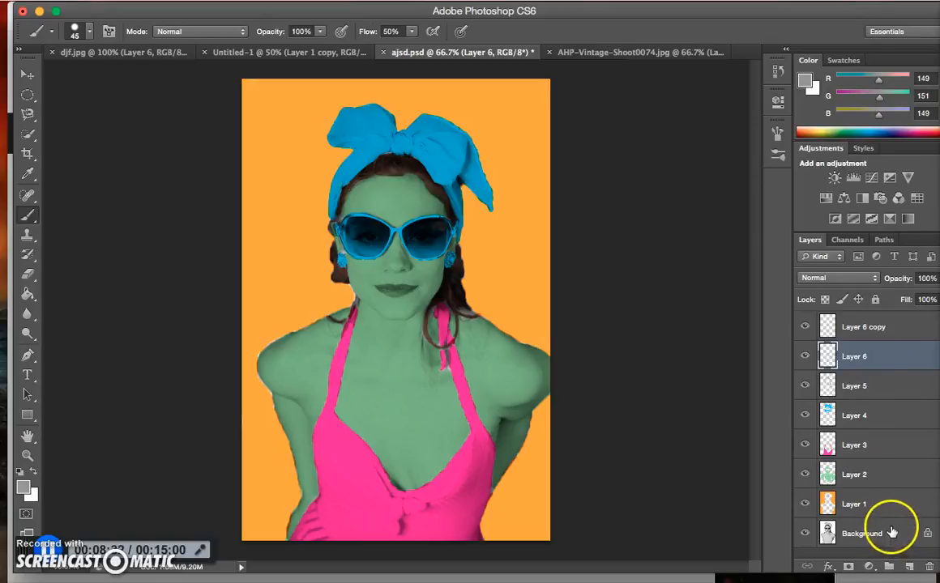
left_click(806, 357)
left_click(807, 358)
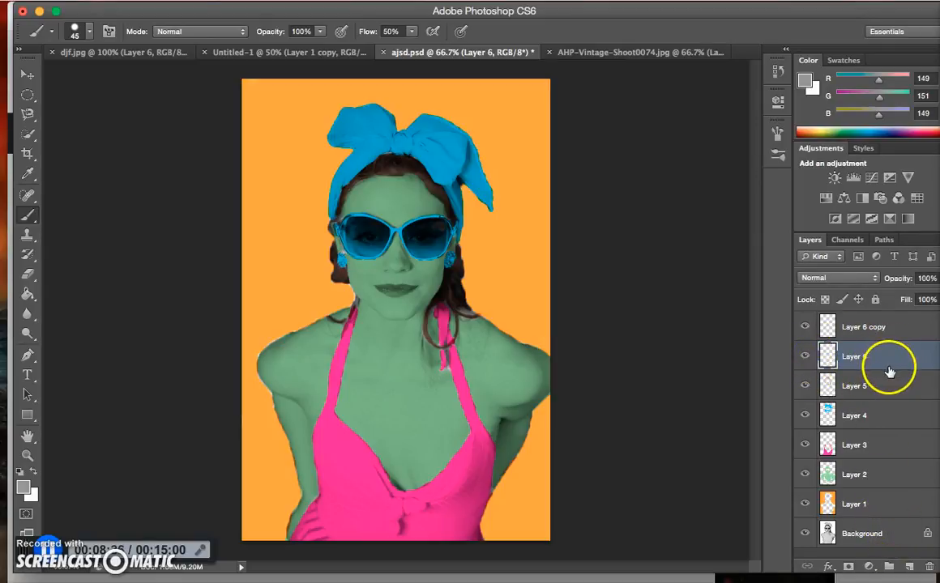
left_click(881, 329)
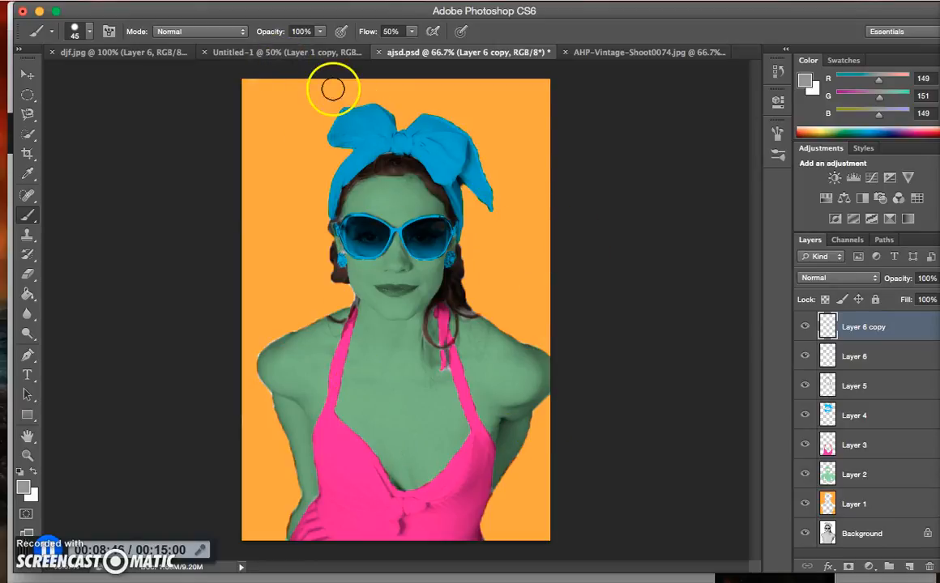
left_click(300, 52)
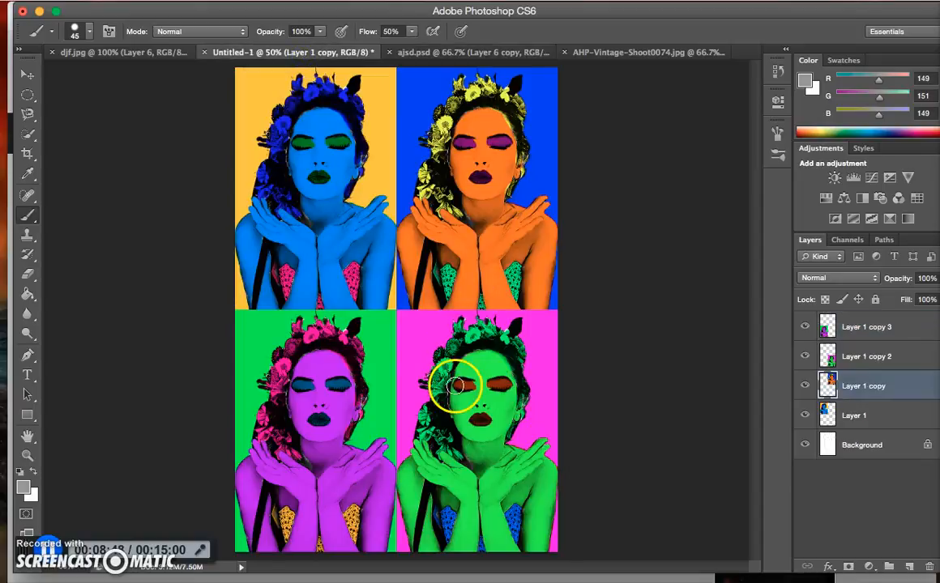
left_click(621, 50)
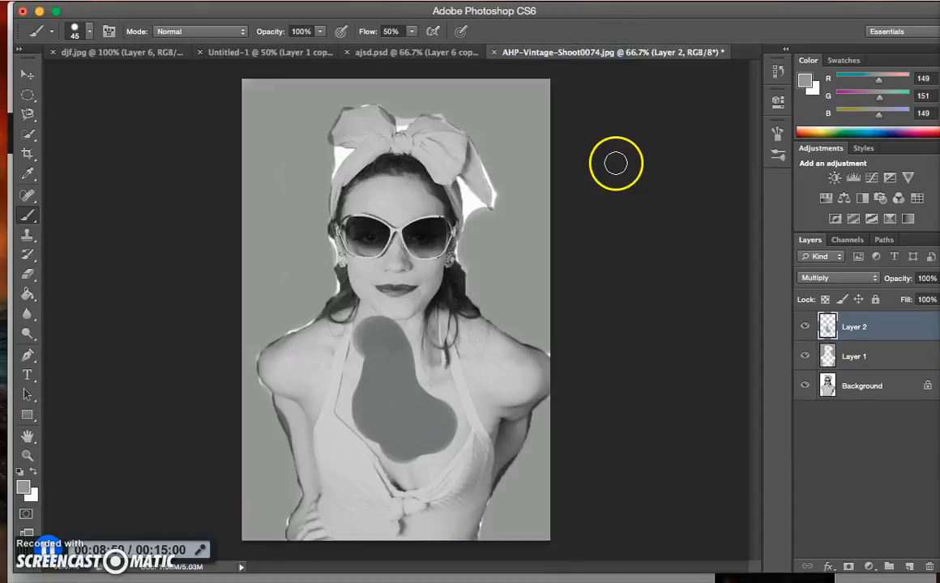
left_click(454, 53)
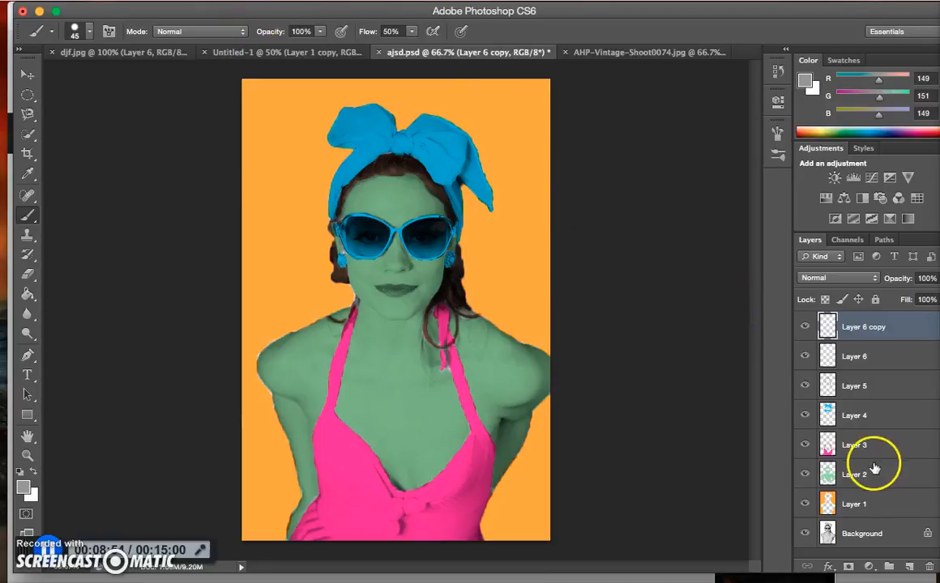
Merge all layers from Background through Layer 6 copy into one, and select the entire image
left_click(879, 533, "shift")
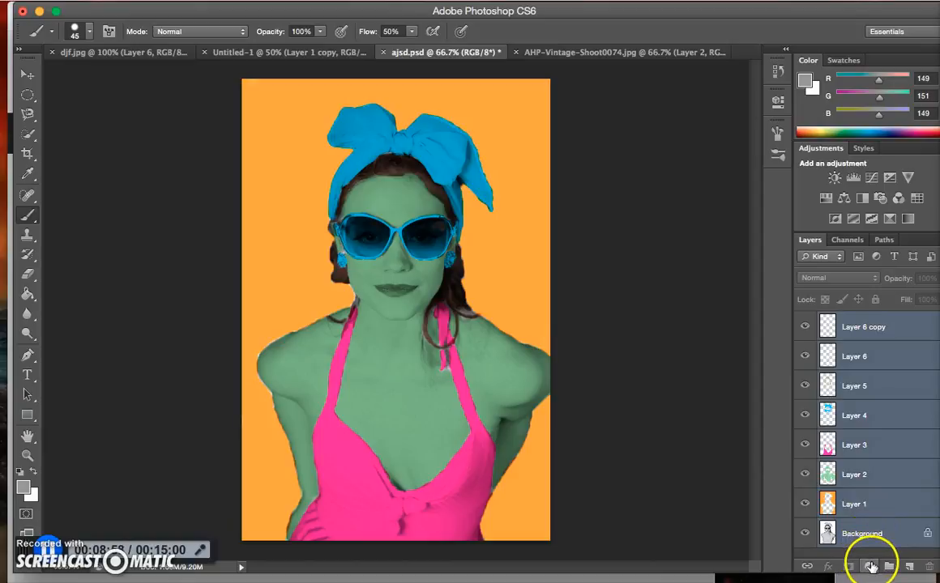
left_click(868, 517)
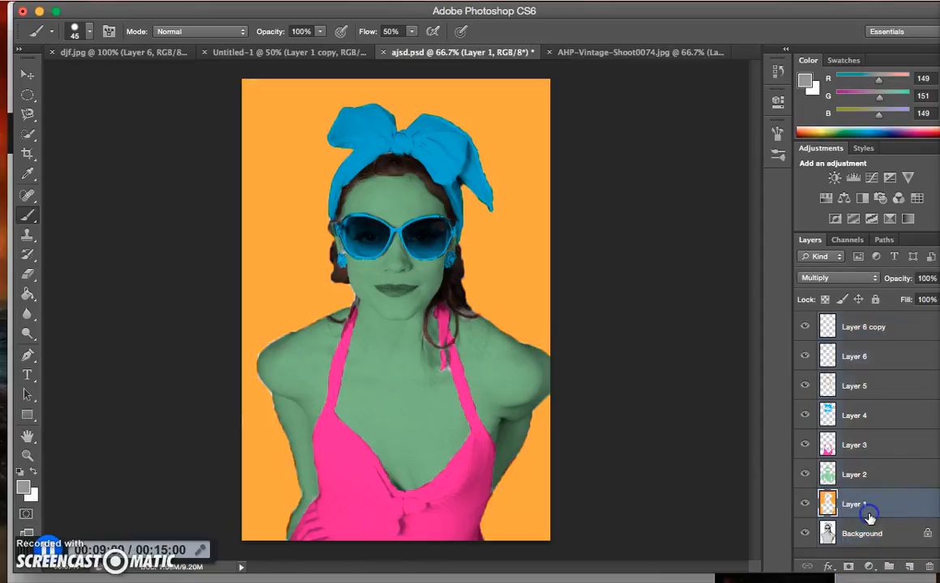
left_click(865, 535, "shift")
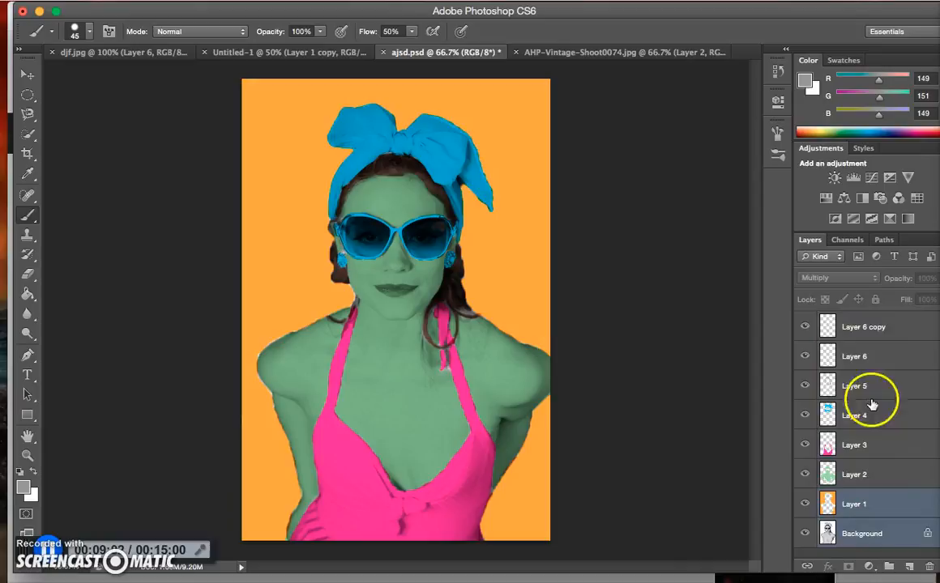
left_click(865, 340, "shift")
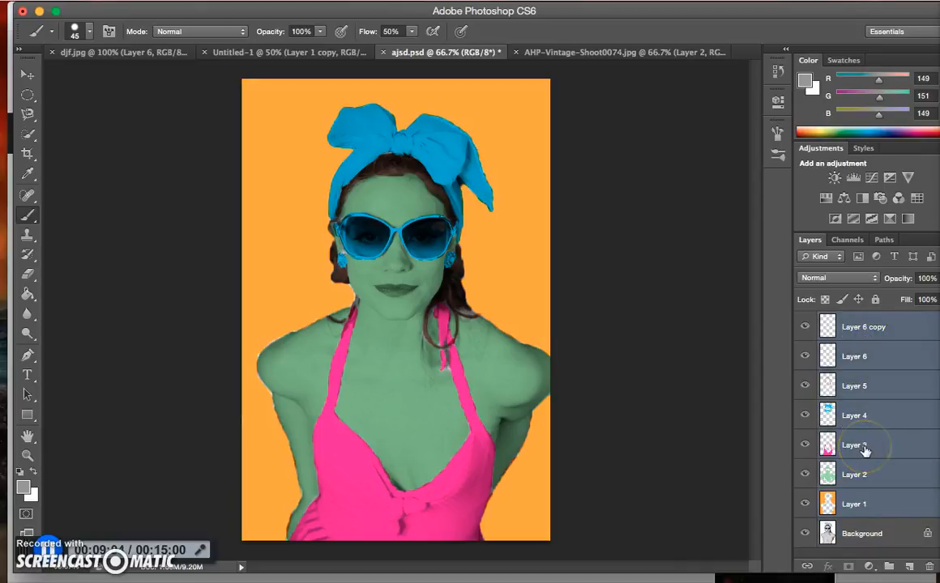
left_click(859, 533, "shift")
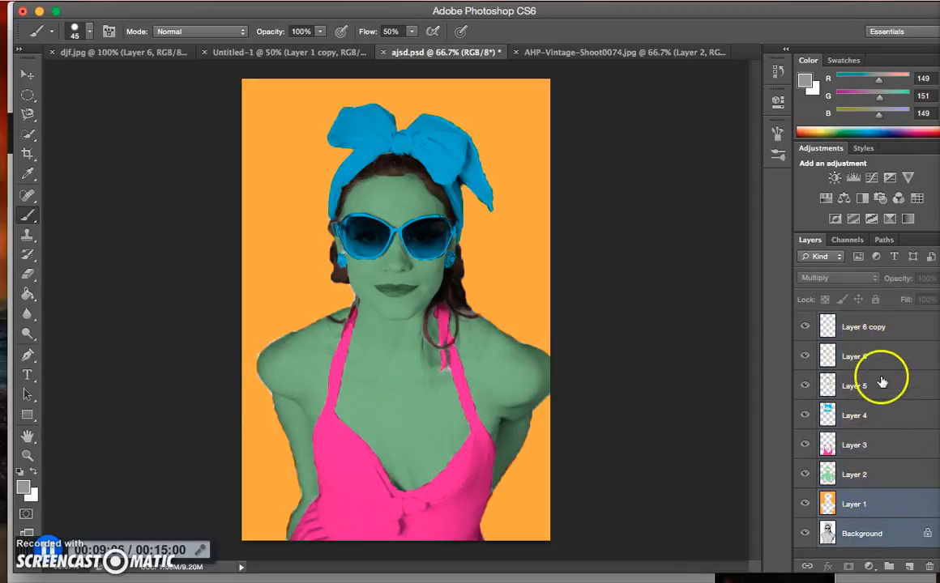
left_click(863, 327, "shift")
left_click(863, 532)
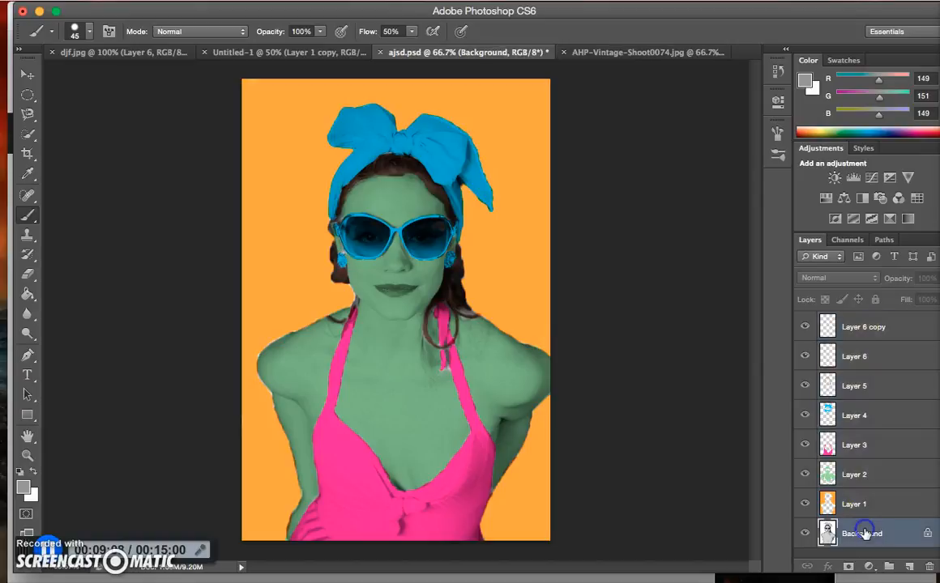
left_click(861, 328, "shift")
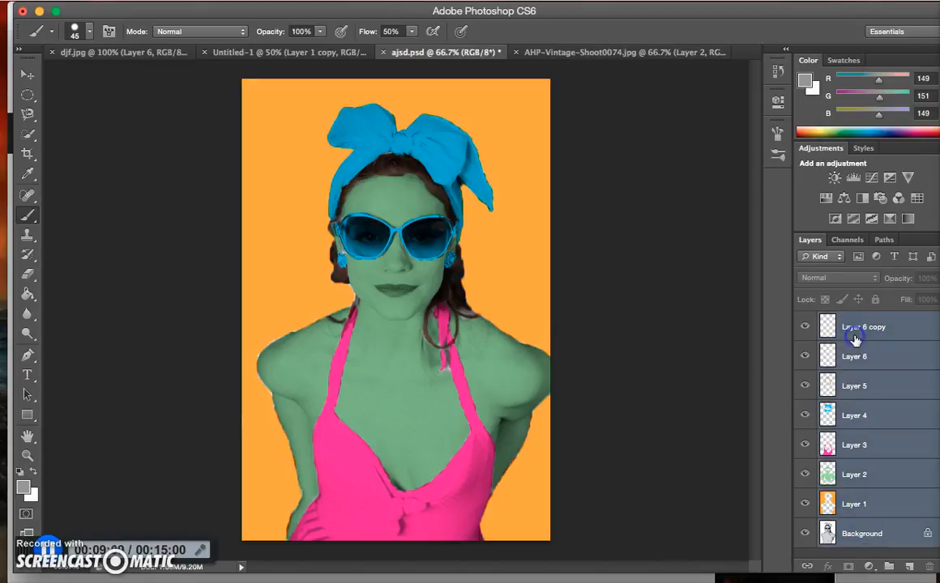
right_click(877, 429)
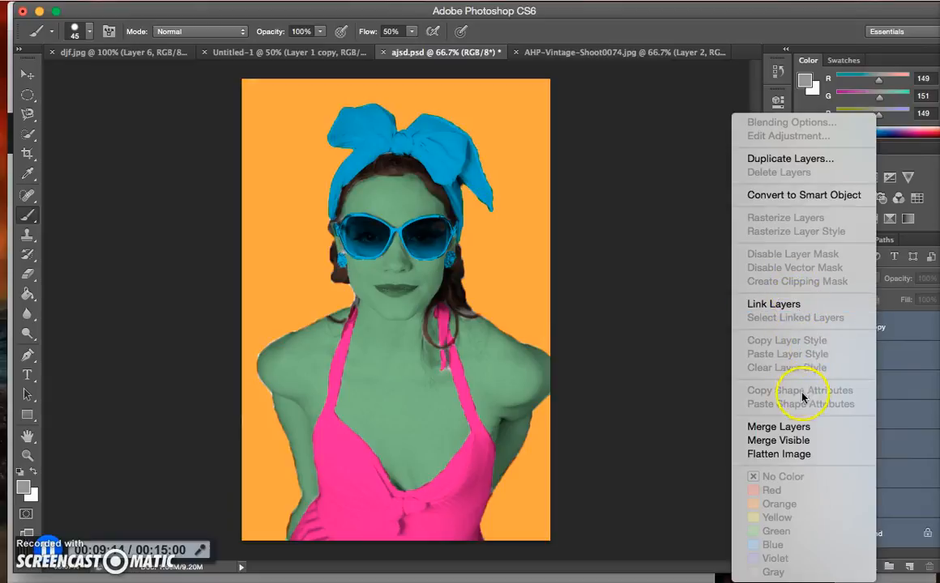
left_click(805, 427)
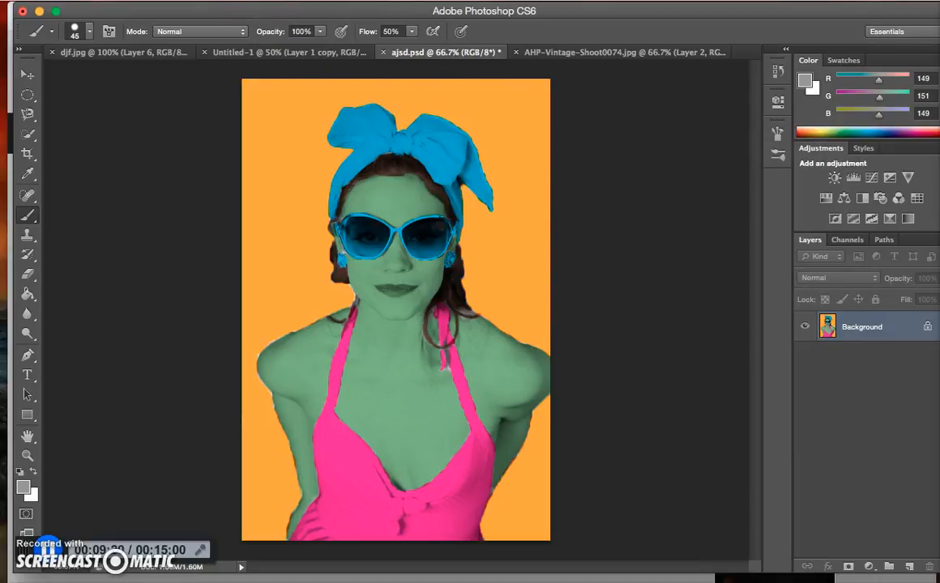
left_click(231, 1)
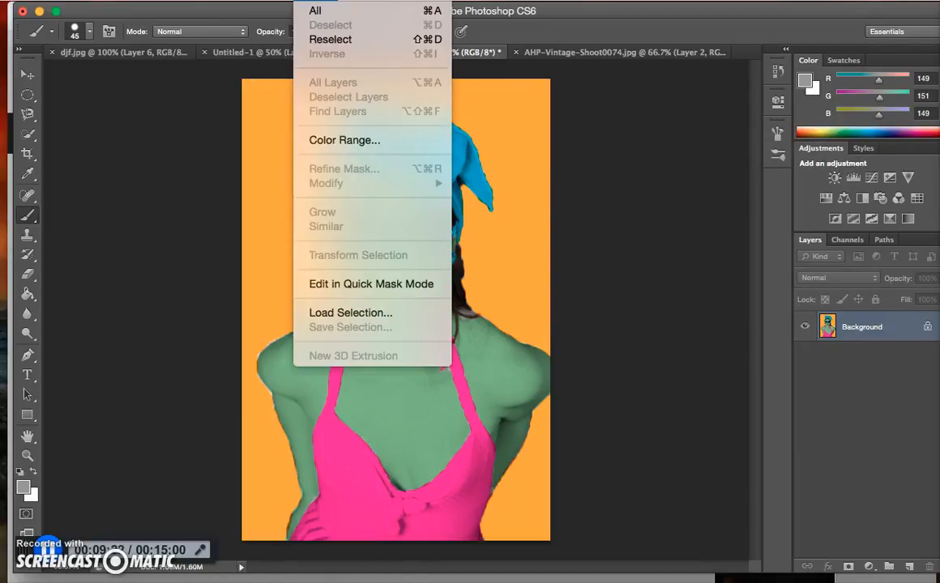
left_click(314, 15)
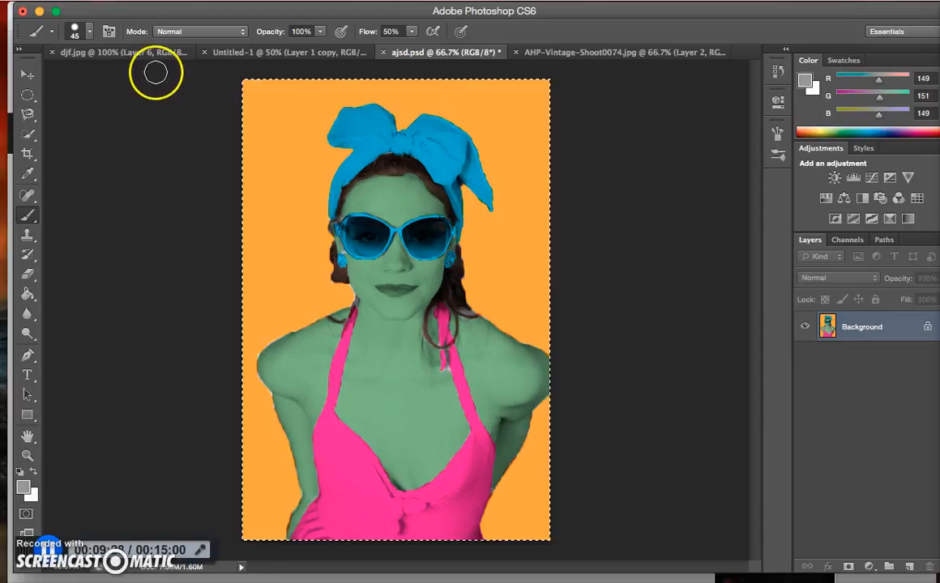
Create a new document 1220 pixels wide and 1830 pixels high
left_click(117, 2)
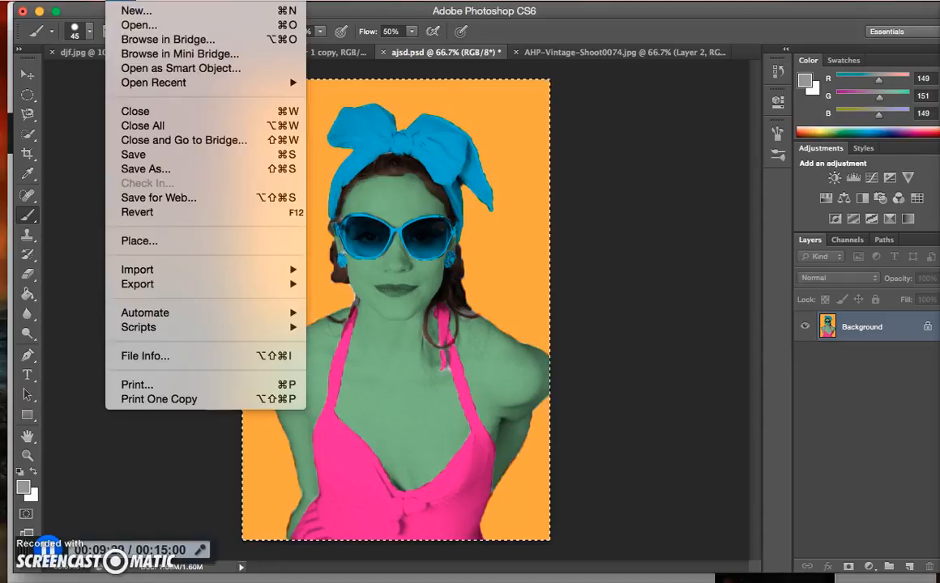
left_click(130, 12)
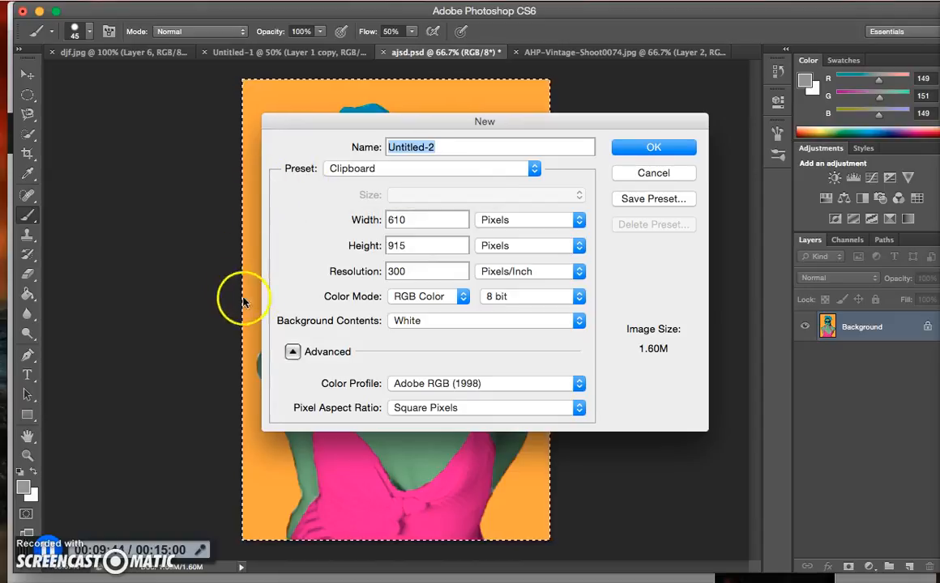
double_click(409, 219)
type("12")
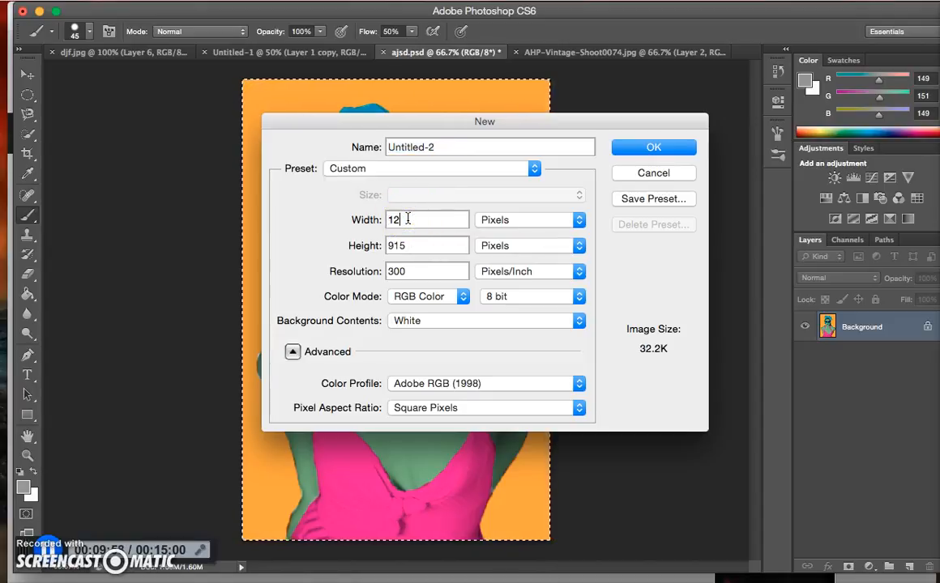
type("20")
double_click(412, 245)
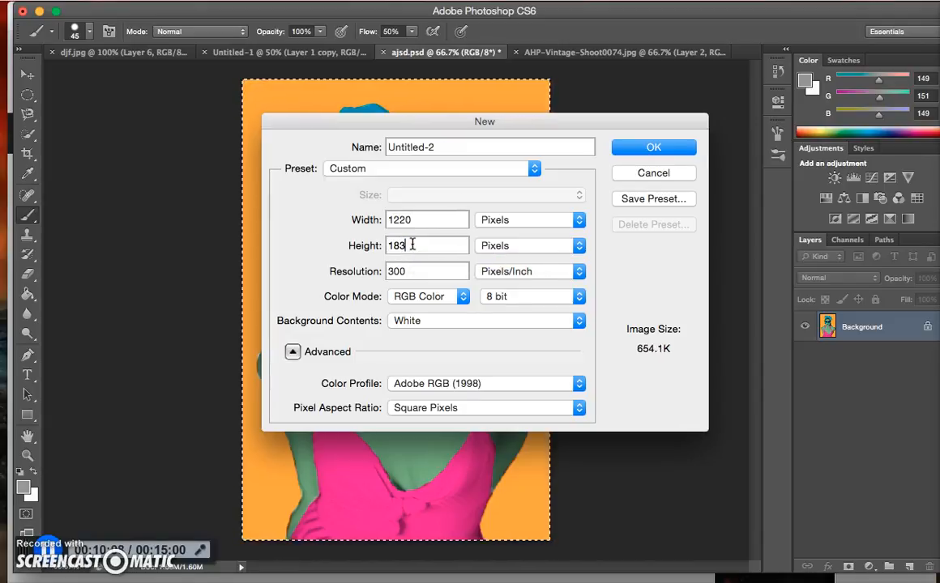
left_click(557, 193)
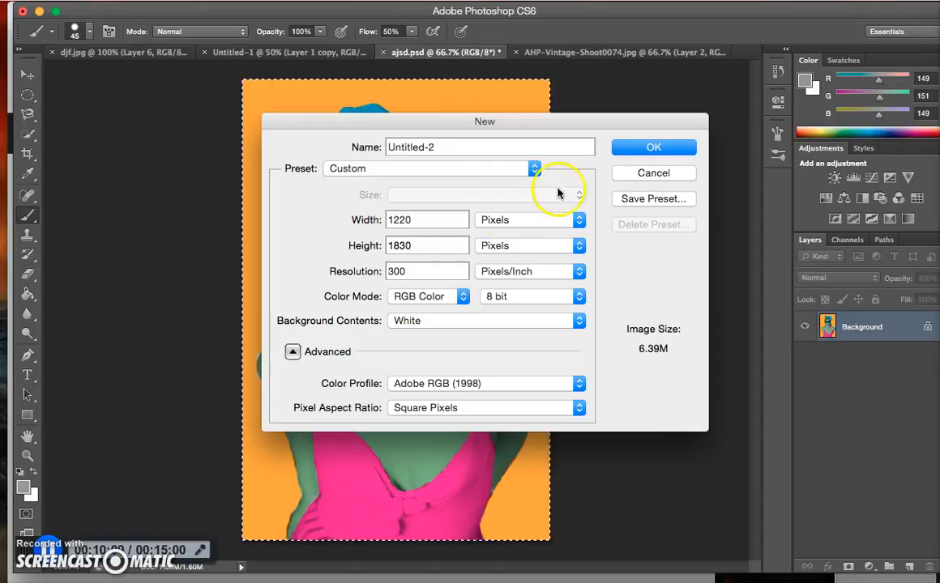
left_click(627, 146)
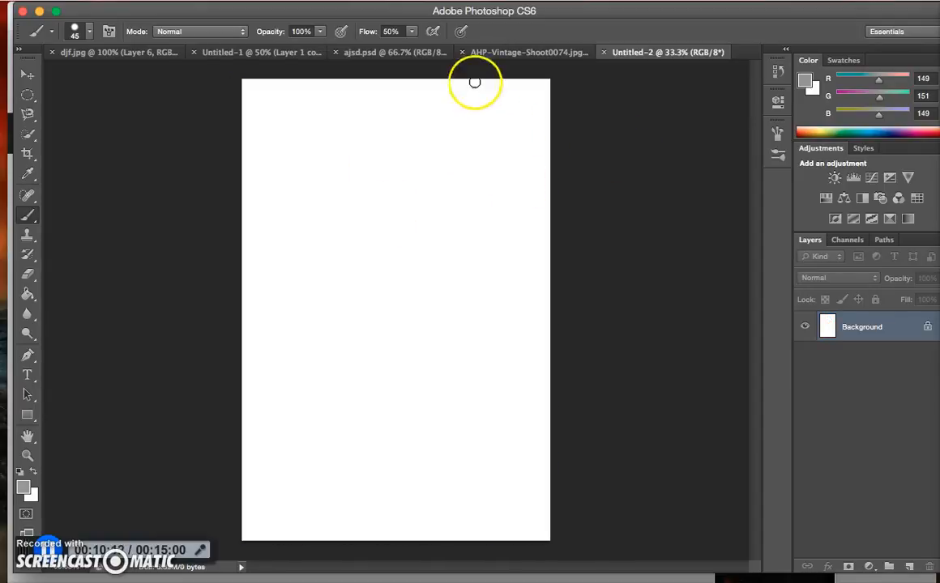
Paste the merged portrait from ajsd.psd into Untitled-2 and place it in the canvas's upper-left quarter
left_click(498, 51)
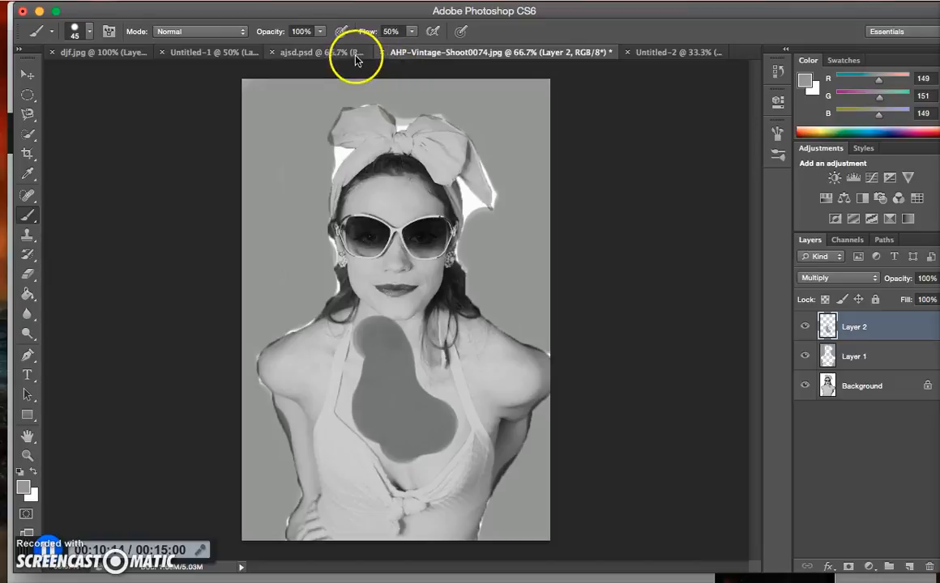
left_click(343, 52)
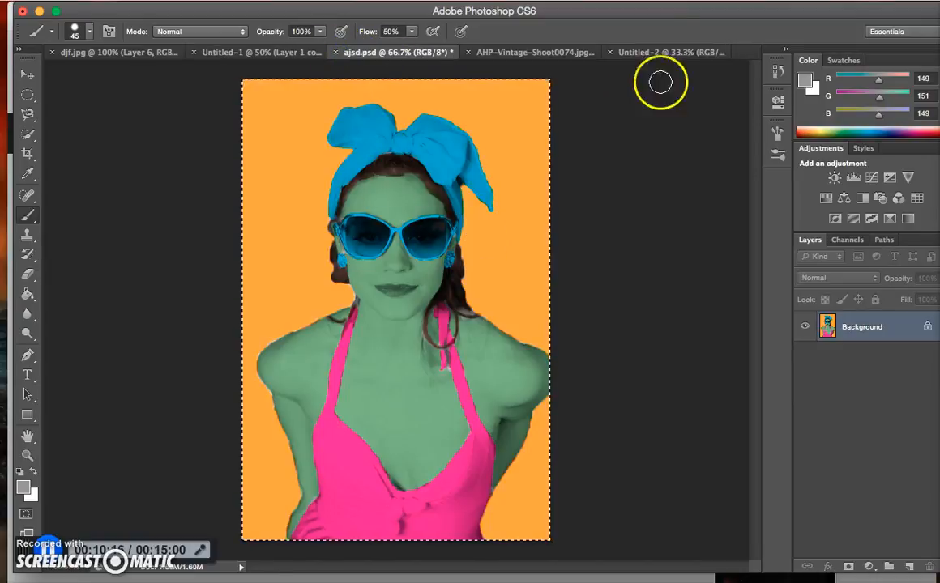
left_click(676, 55)
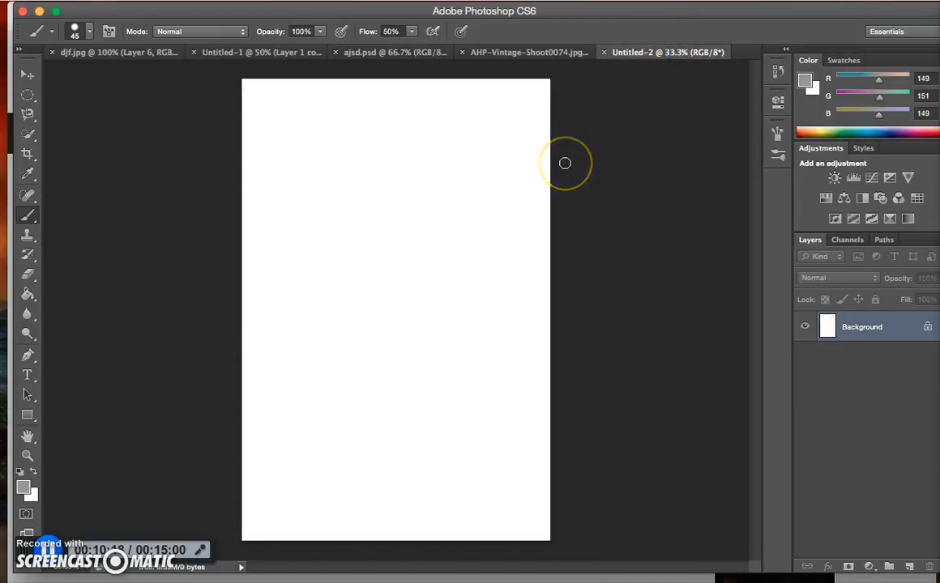
key("super+v")
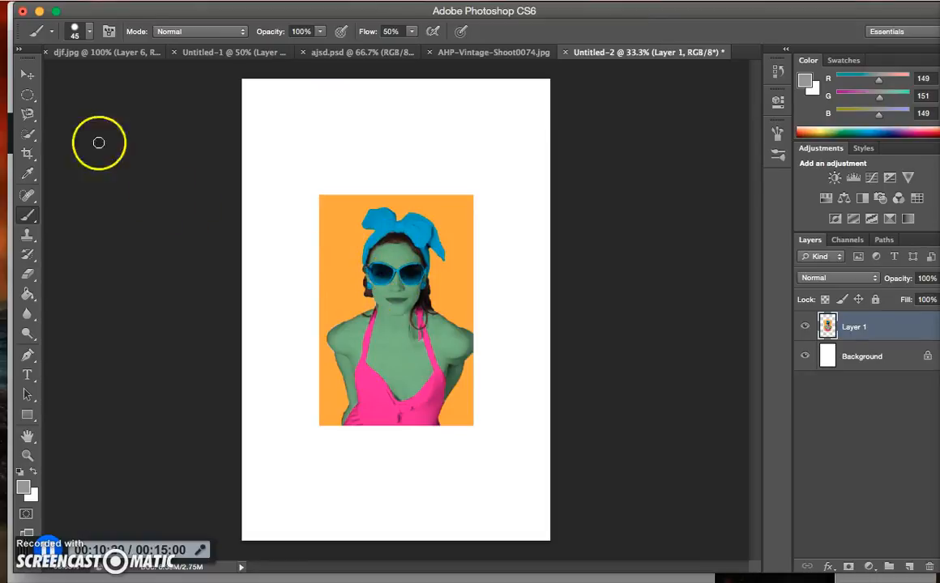
left_click(27, 75)
left_click_drag(397, 279, 308, 186)
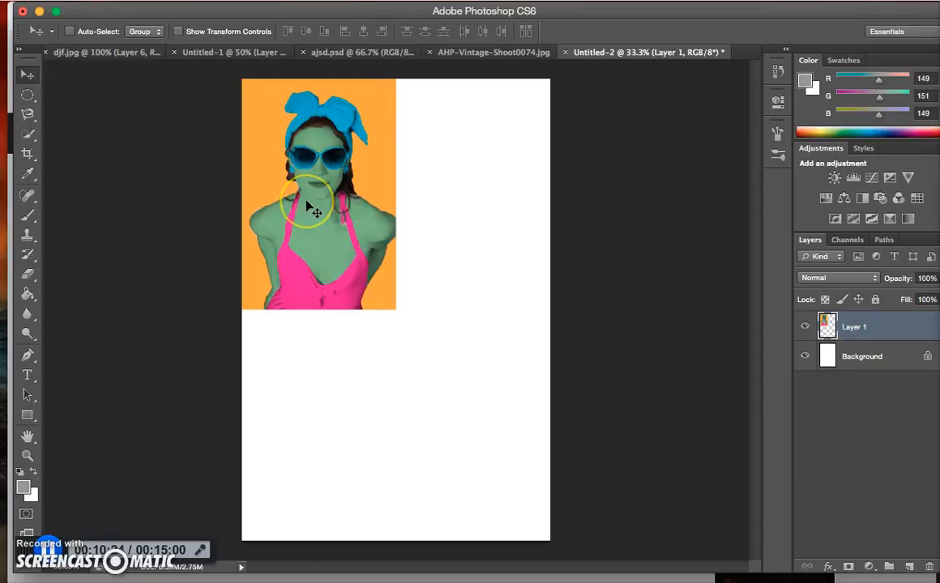
Duplicate the portrait layer three times and arrange the copies to fill the remaining three quarters of the canvas
left_click_drag(308, 207, 297, 477)
key("super+z")
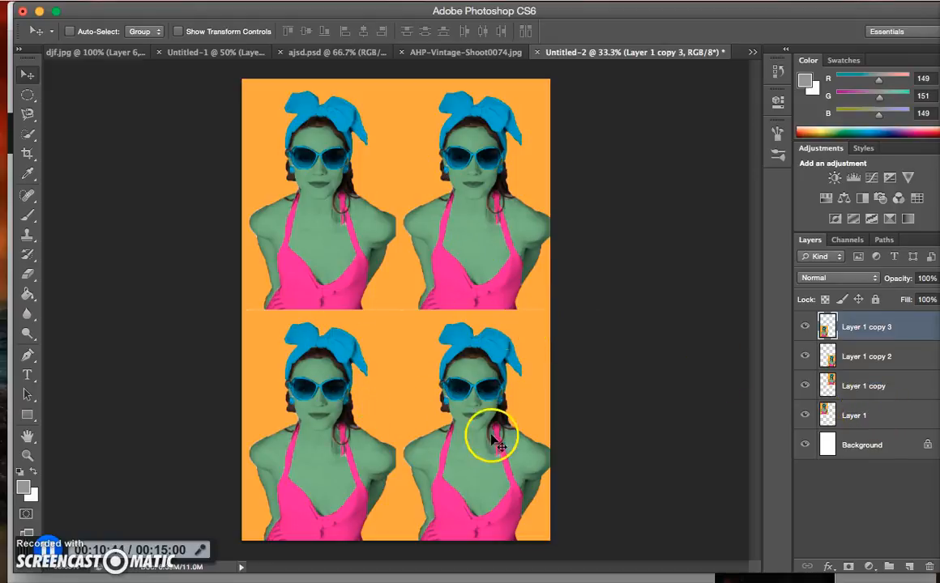
Recolor the lower-left portrait on Layer 1 copy 3 with Hue/Saturation, shifting the hue to +92
left_click(862, 326)
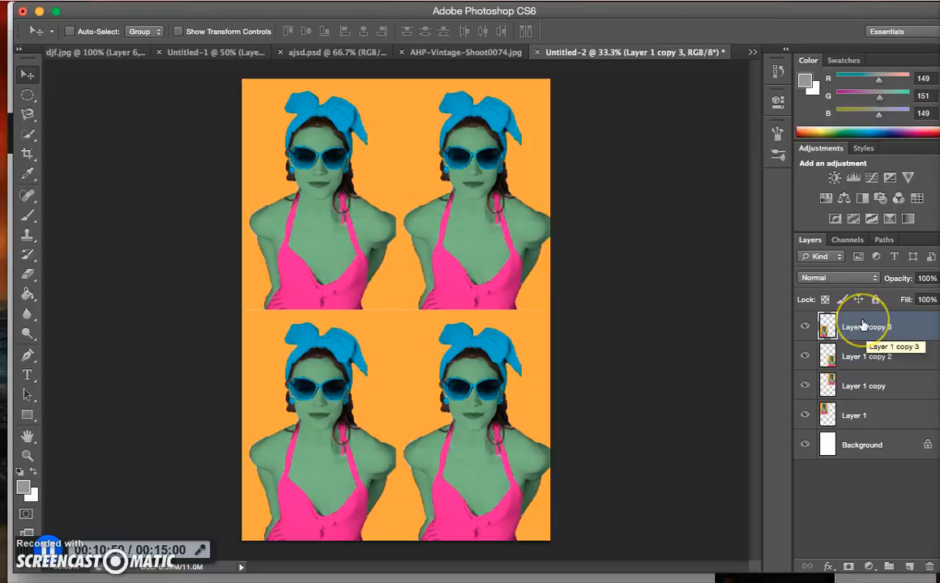
key("super+u")
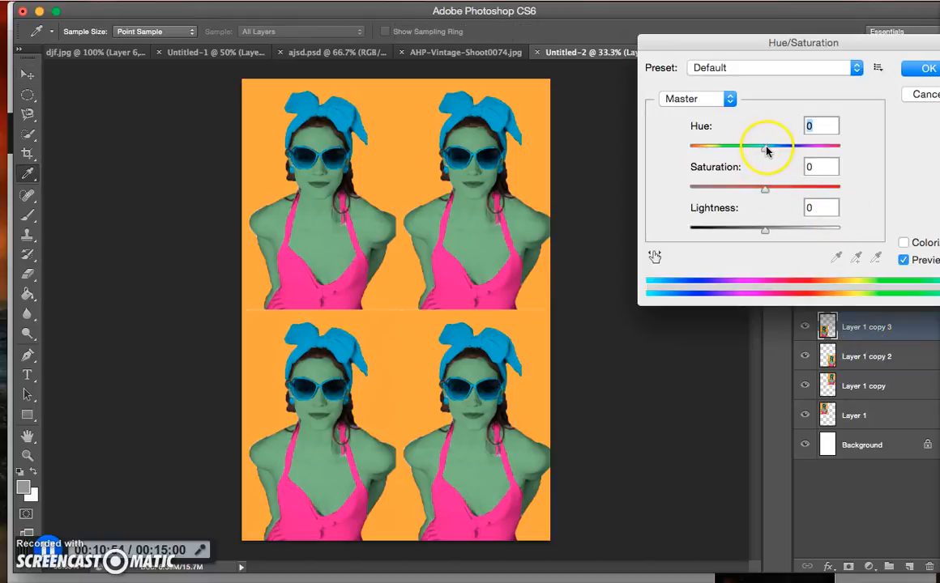
left_click_drag(776, 148, 814, 142)
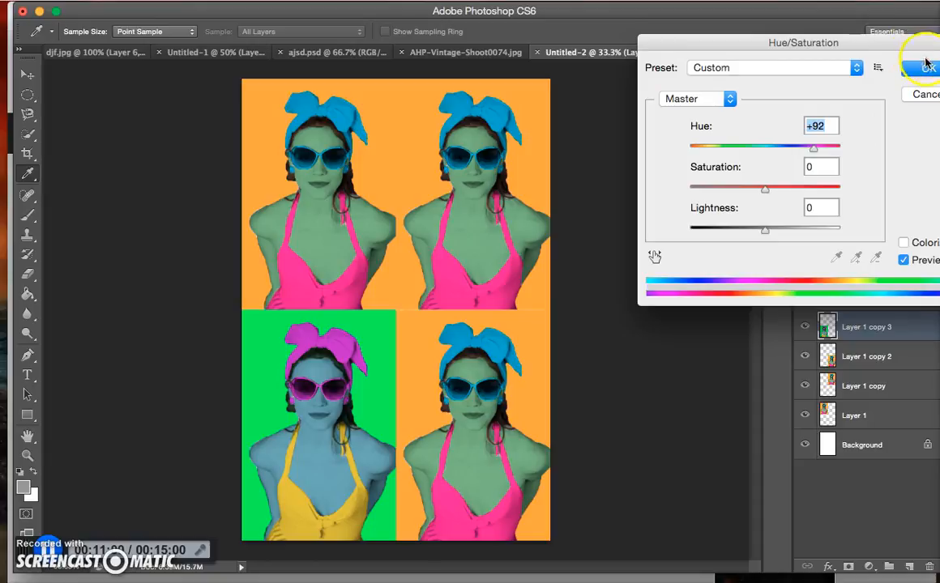
left_click(927, 67)
Recolor the lower-right portrait on Layer 1 copy 2 with Hue/Saturation, shifting the hue to -50
left_click(873, 356)
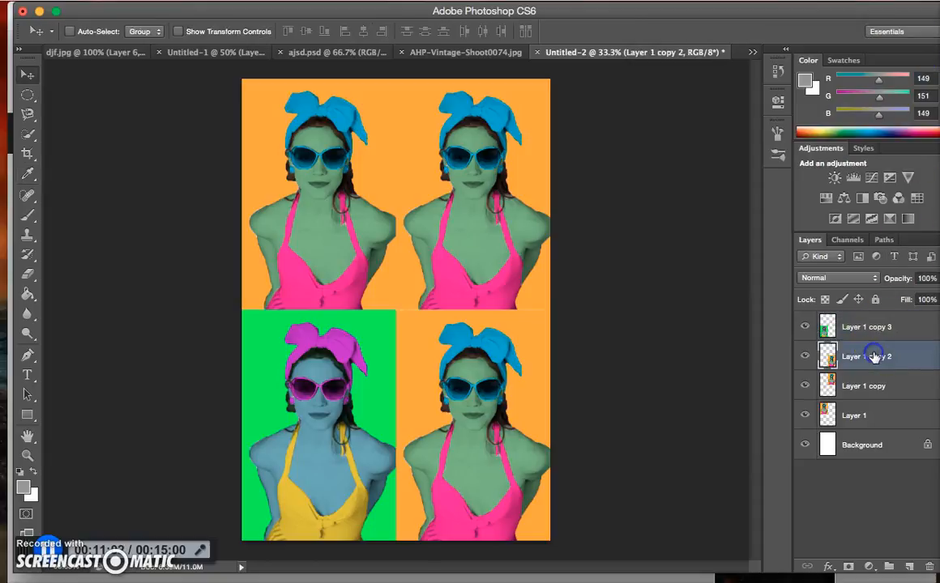
key("super+u")
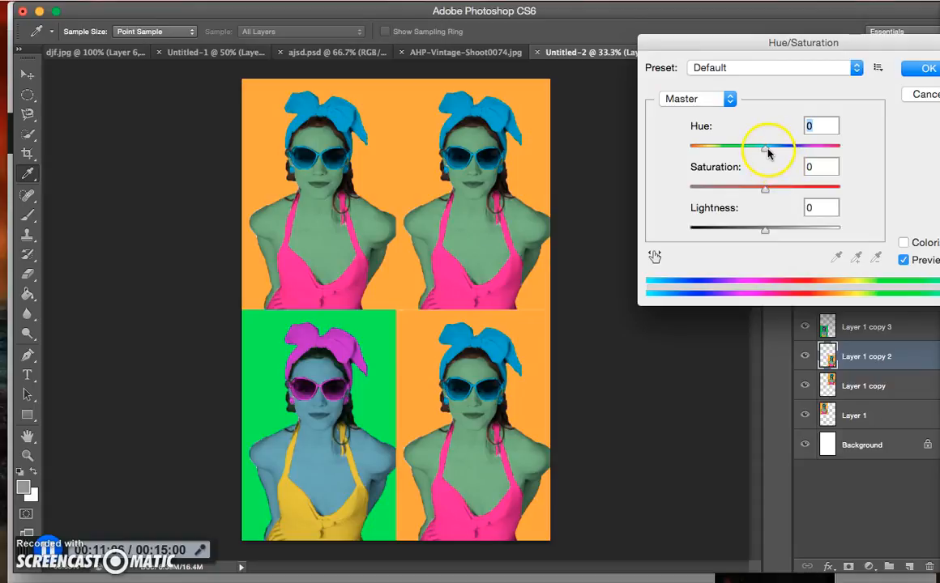
left_click_drag(768, 152, 729, 156)
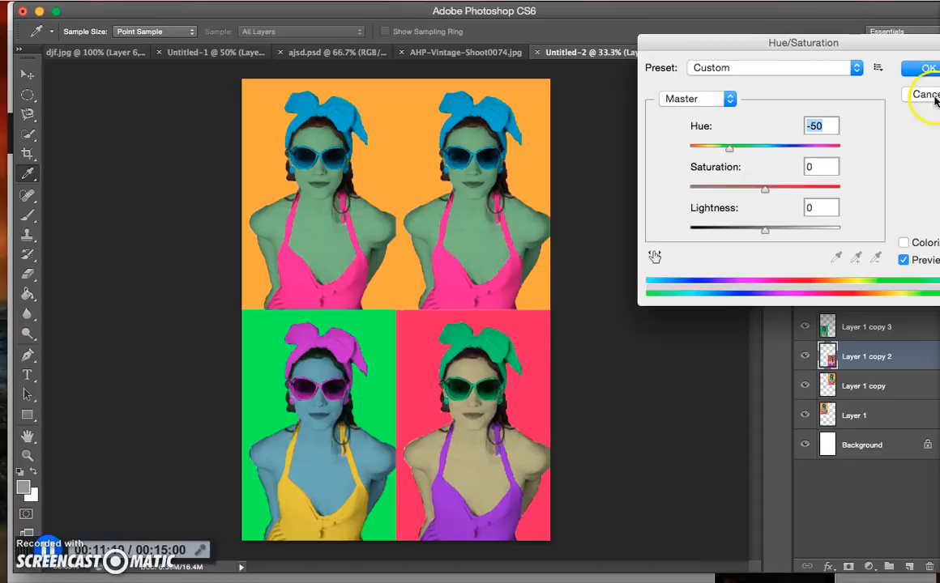
left_click(928, 69)
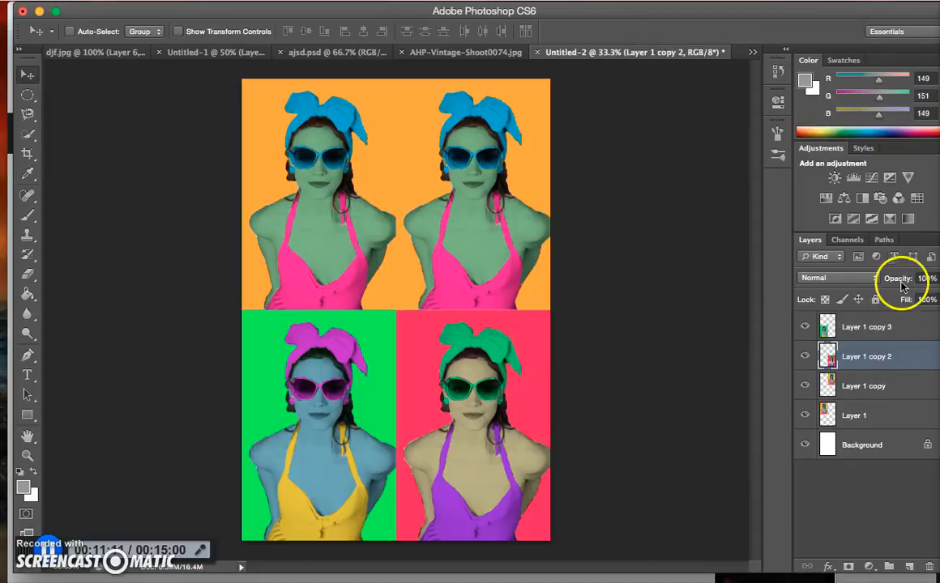
Recolor the upper-right portrait on Layer 1 copy with Hue/Saturation, shifting the hue to -92
left_click(870, 395)
key("ctrl+u")
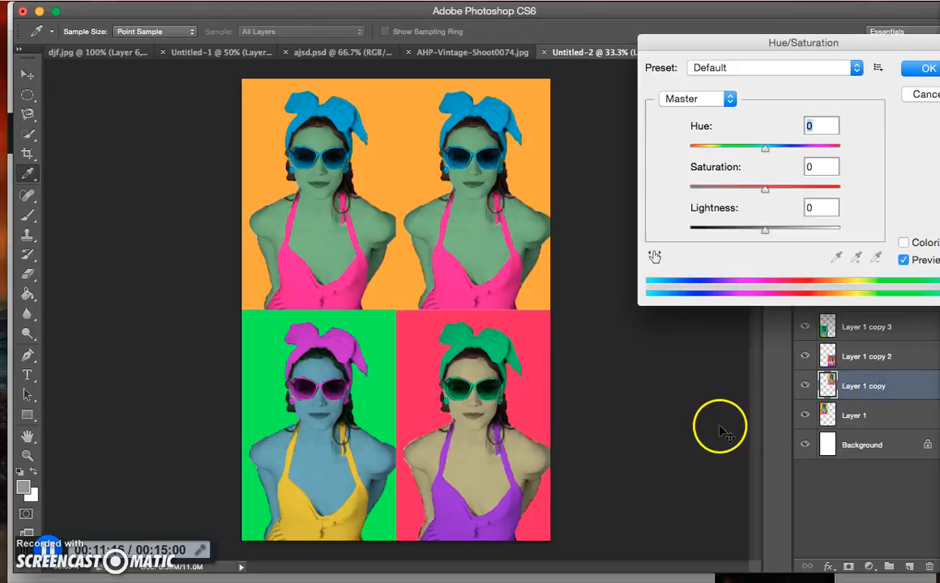
left_click_drag(768, 155, 716, 166)
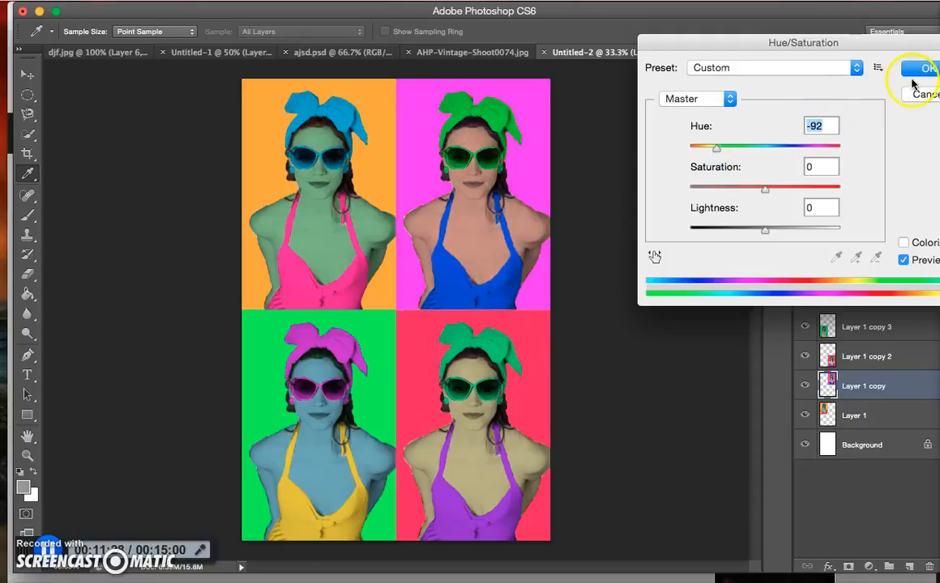
left_click(918, 72)
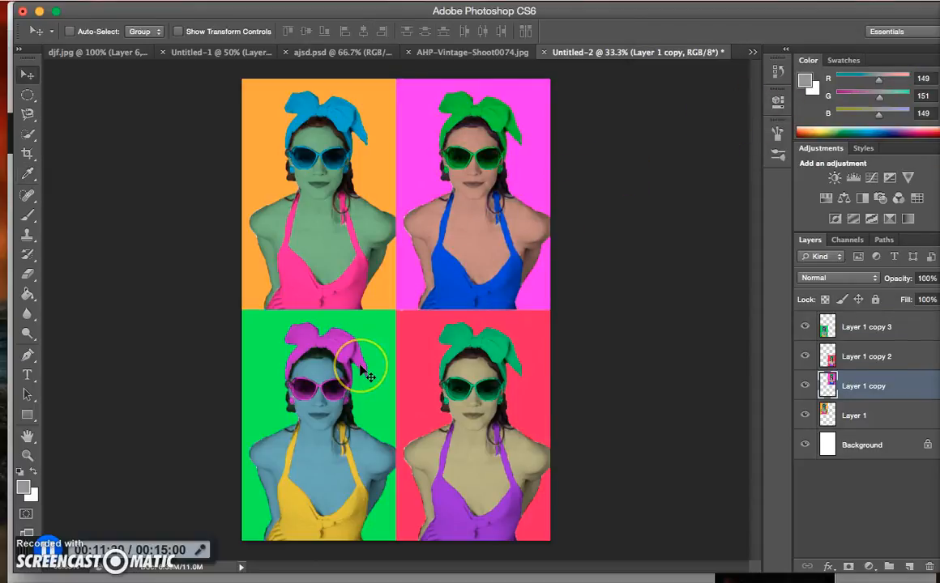